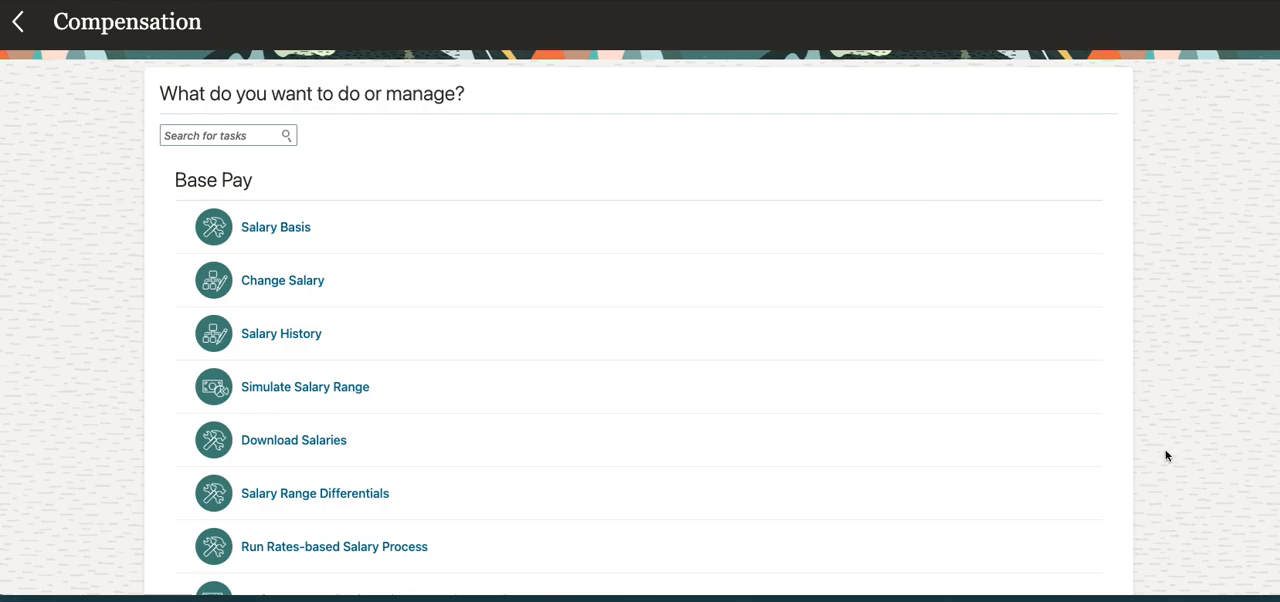
pyautogui.scroll(-10, 1037, 440)
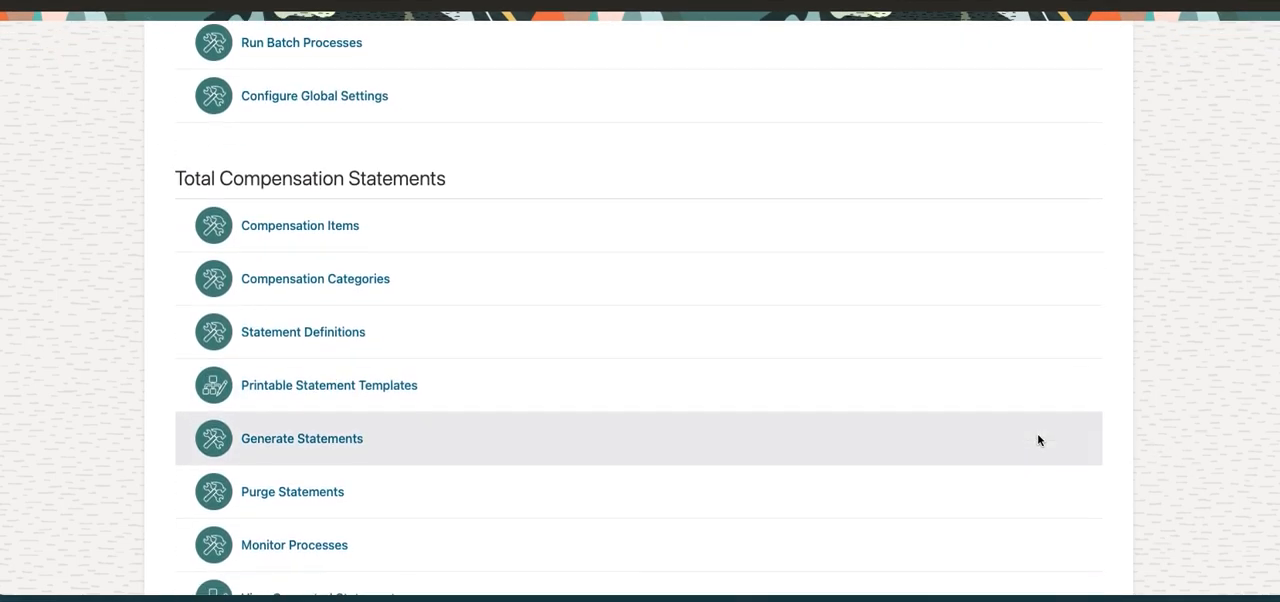
# Open Compensation Items under Total Compensation Statements and search for item names starting with "b5 C".
pyautogui.click(331, 226)
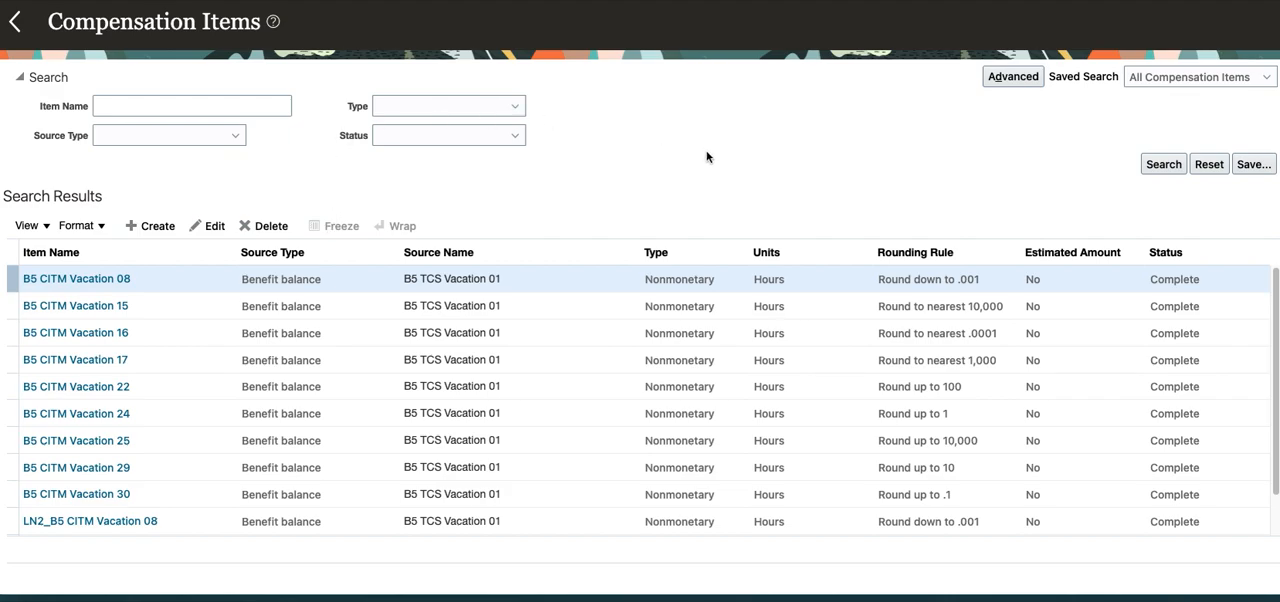
pyautogui.click(136, 108)
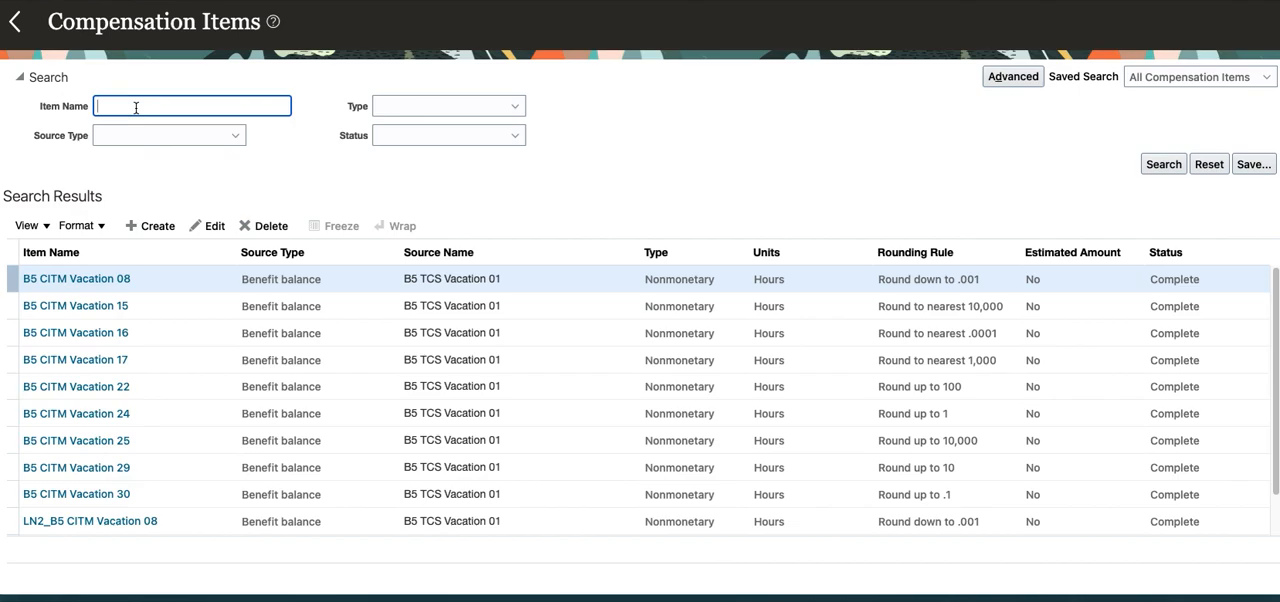
pyautogui.write('b5 C')
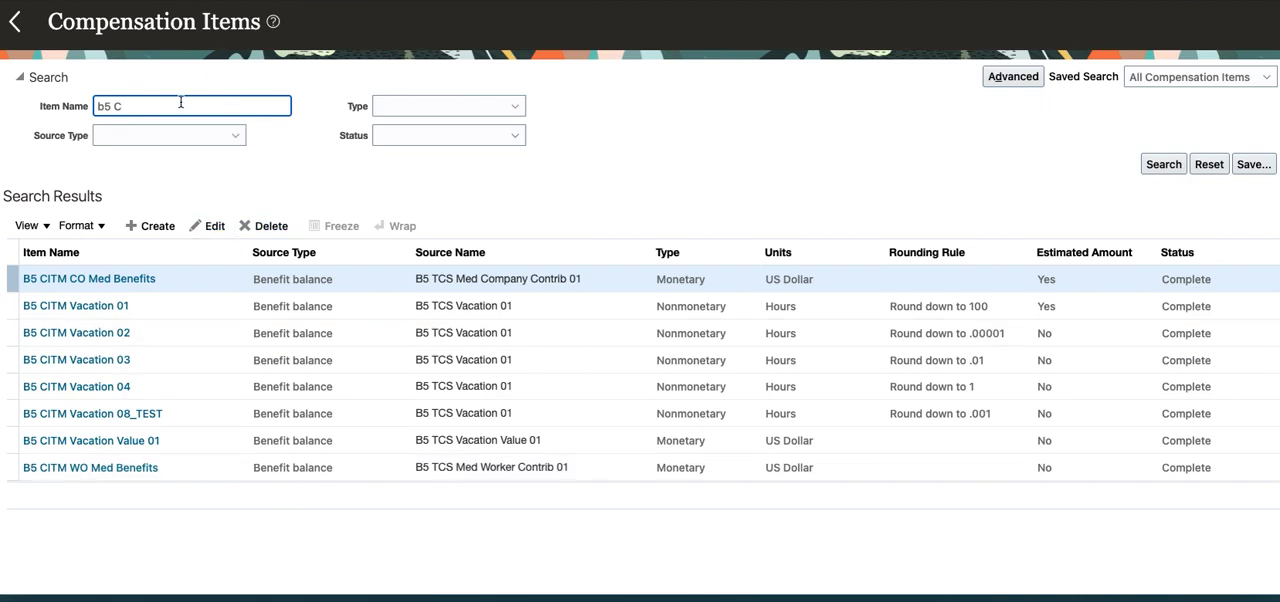
# Clear the item name criterion and search for compensation items of type Monetary.
pyautogui.press('BackSpace')
pyautogui.press('BackSpace')
pyautogui.press('BackSpace')
pyautogui.press('BackSpace')
pyautogui.click(510, 106)
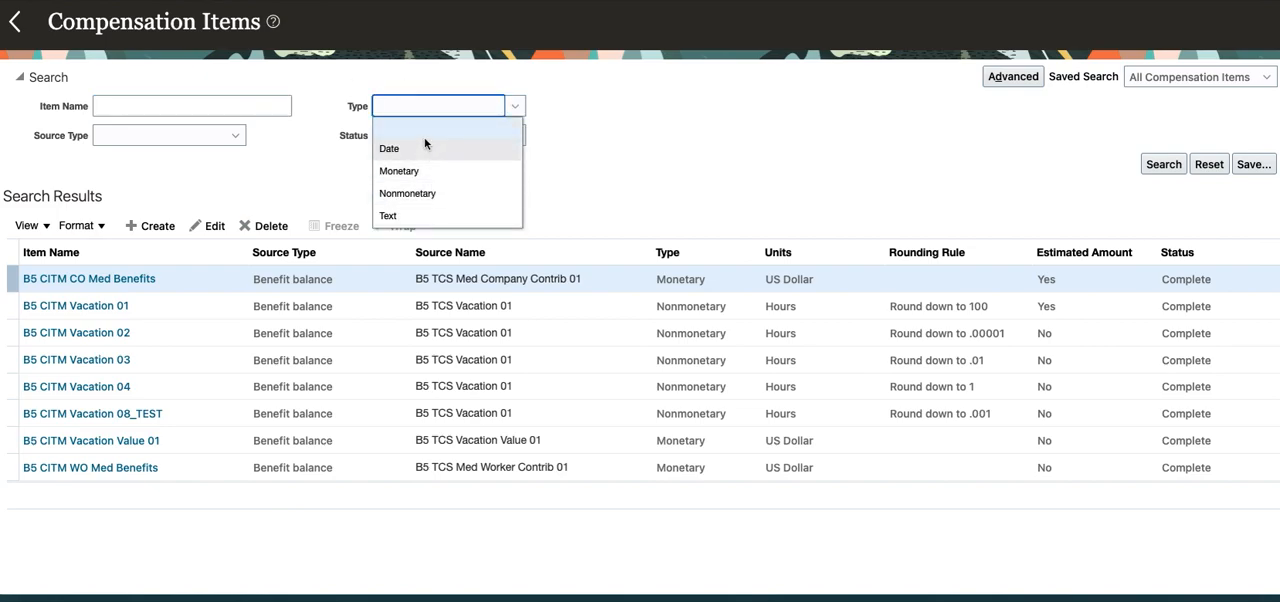
pyautogui.click(430, 173)
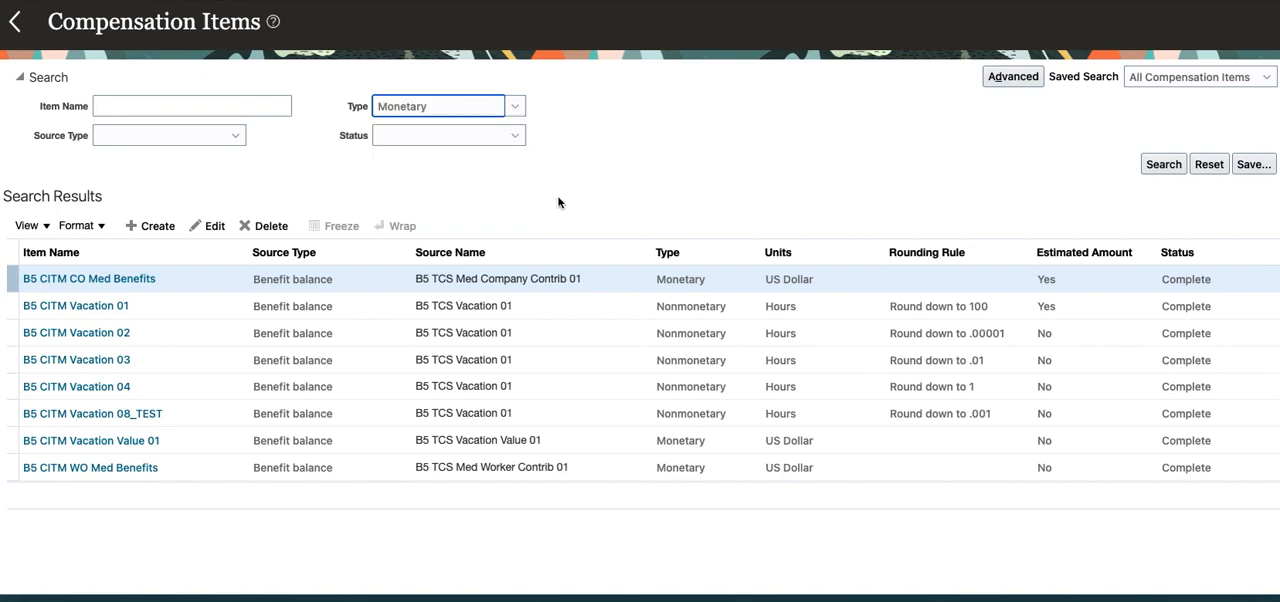
pyautogui.click(1163, 164)
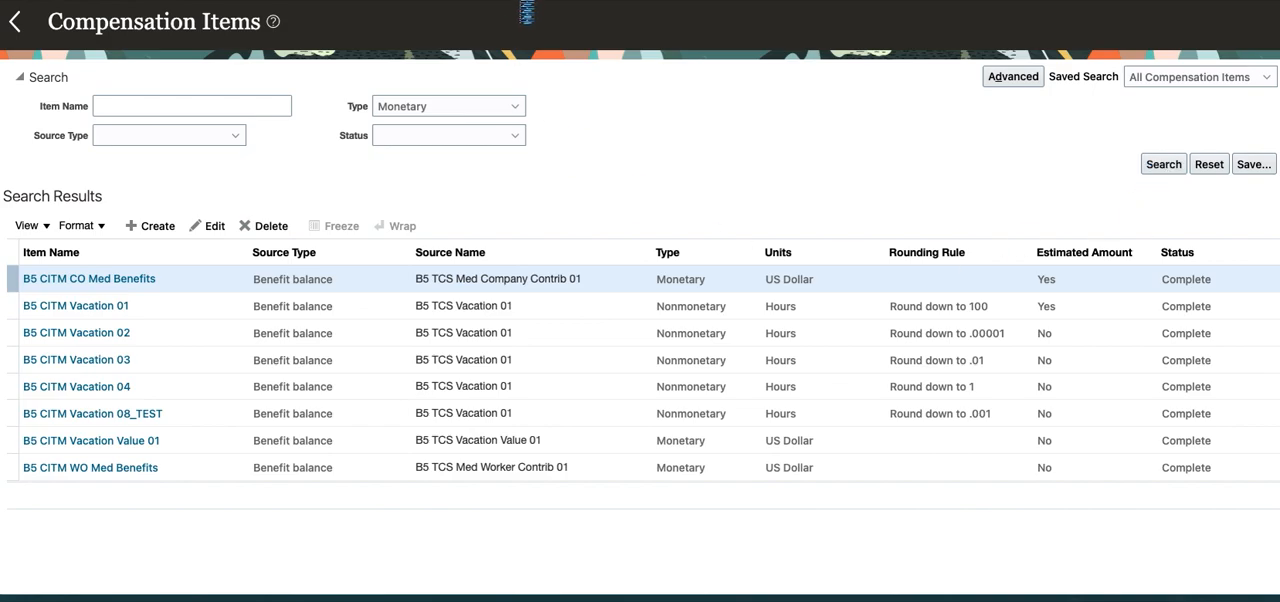
# Narrow the Monetary compensation item search to items with status Complete.
pyautogui.click(509, 136)
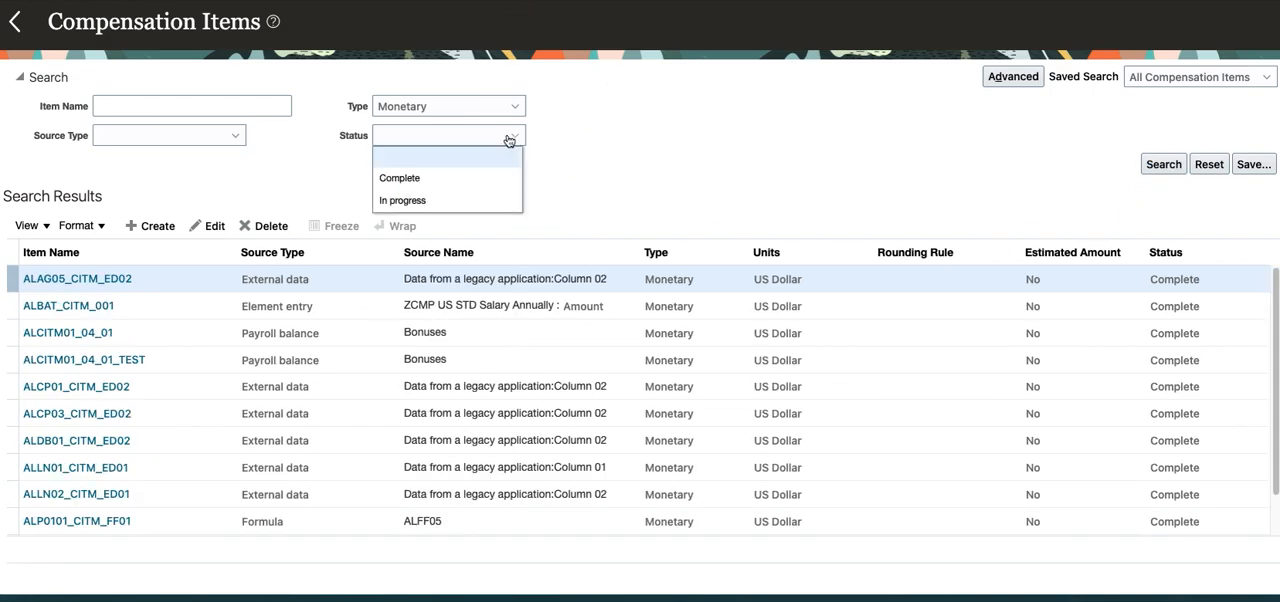
pyautogui.click(453, 178)
pyautogui.click(1163, 166)
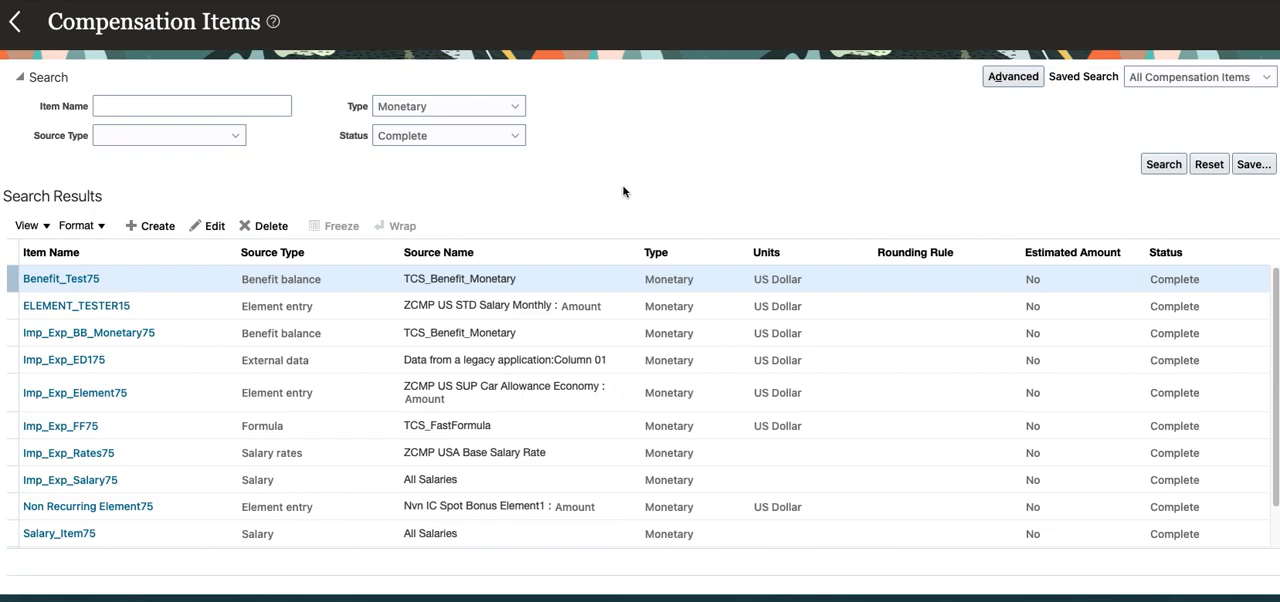
# Search for compensation items with status In progress, leaving the type criterion blank.
pyautogui.click(507, 137)
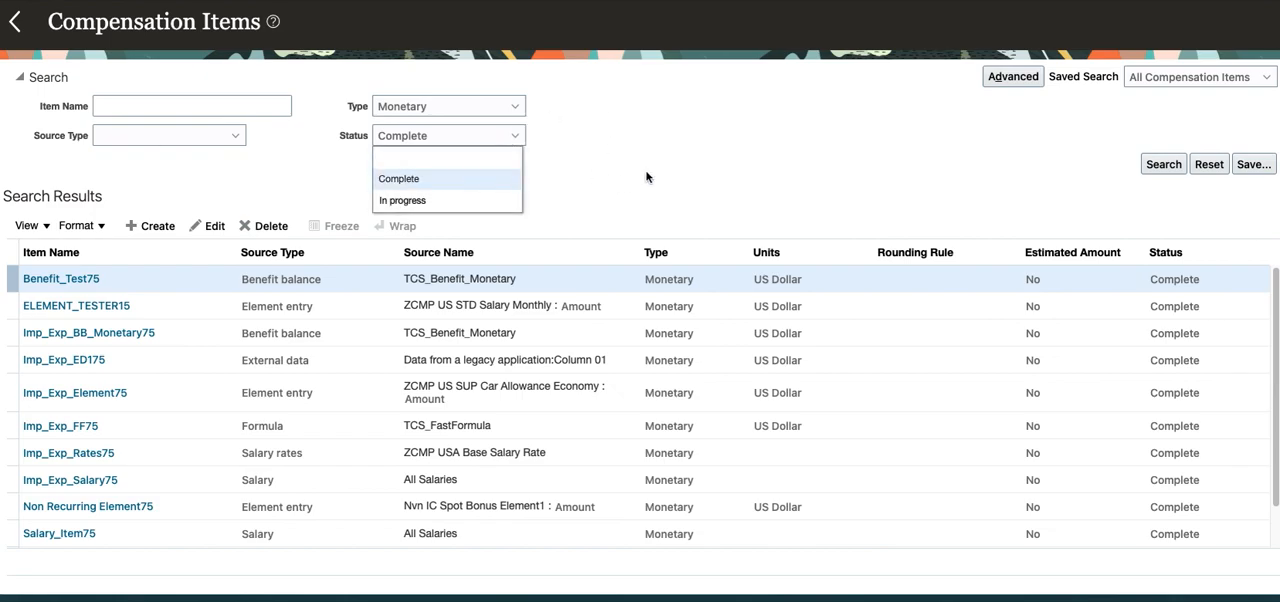
pyautogui.click(705, 173)
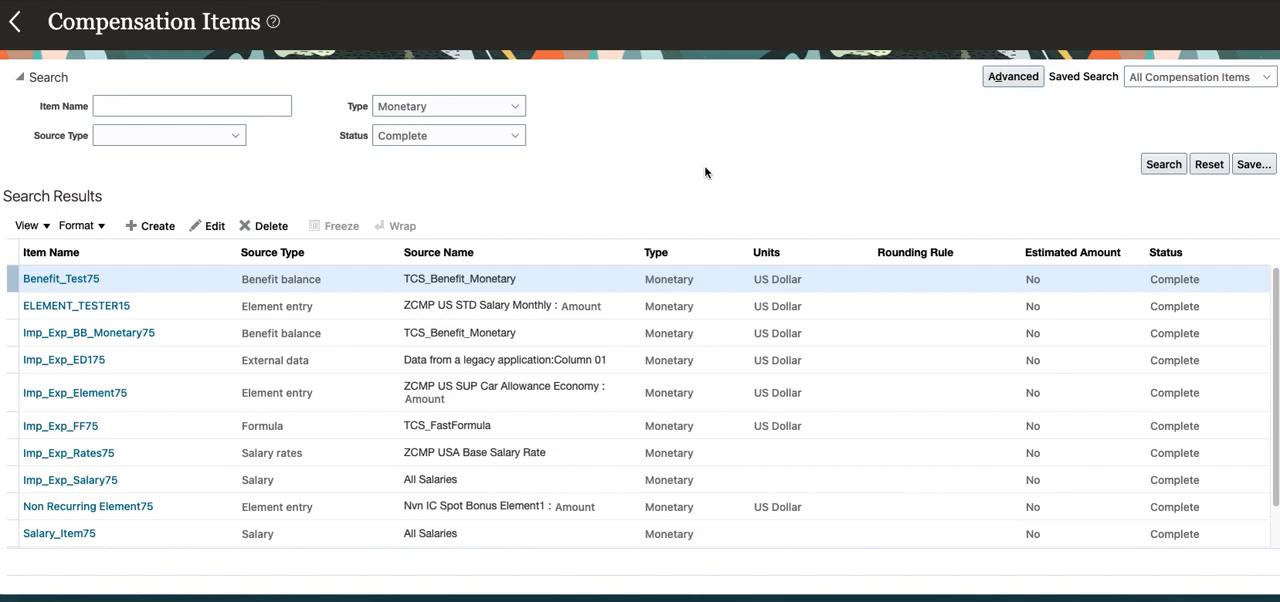
pyautogui.click(480, 135)
pyautogui.click(404, 200)
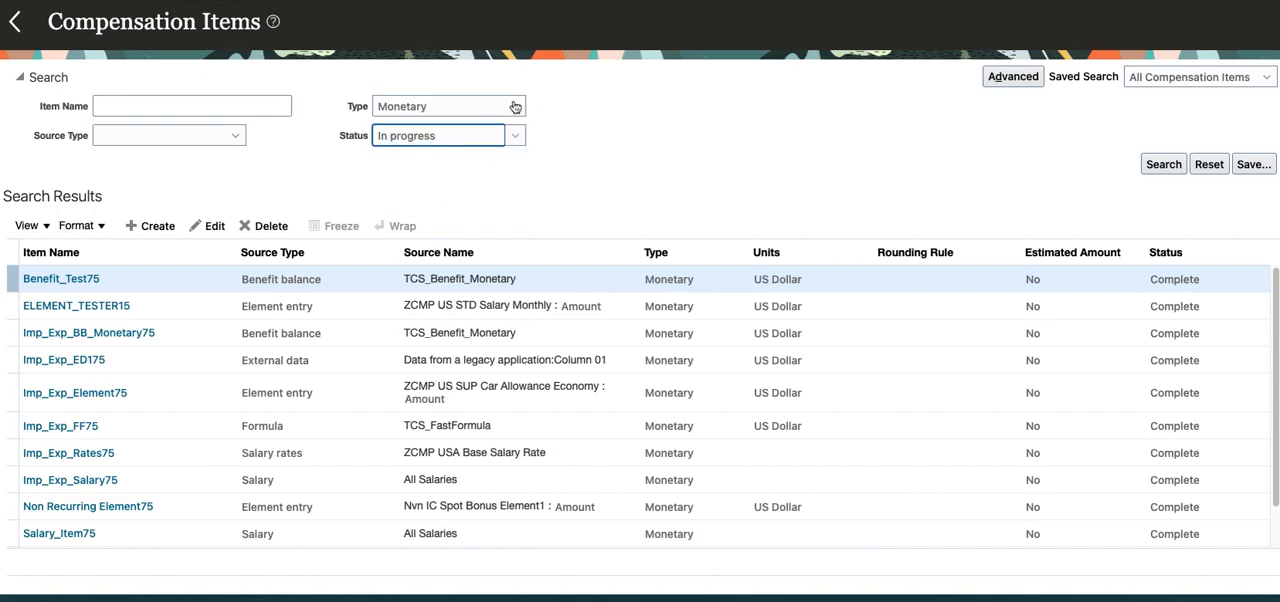
pyautogui.click(515, 106)
pyautogui.click(480, 136)
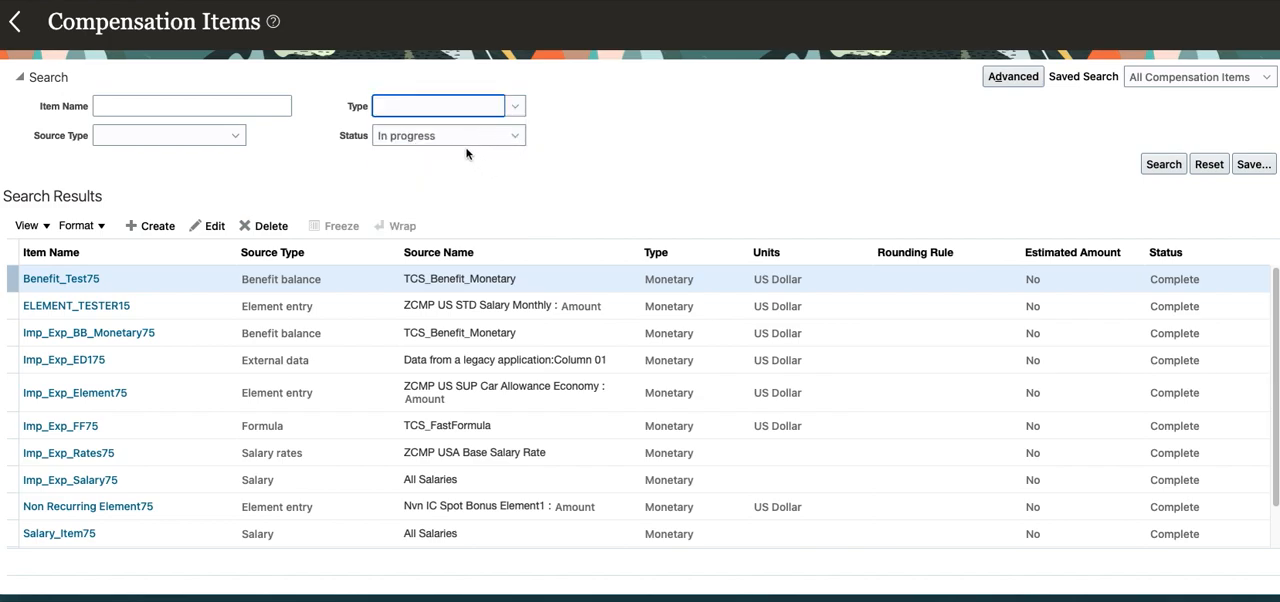
pyautogui.click(1161, 168)
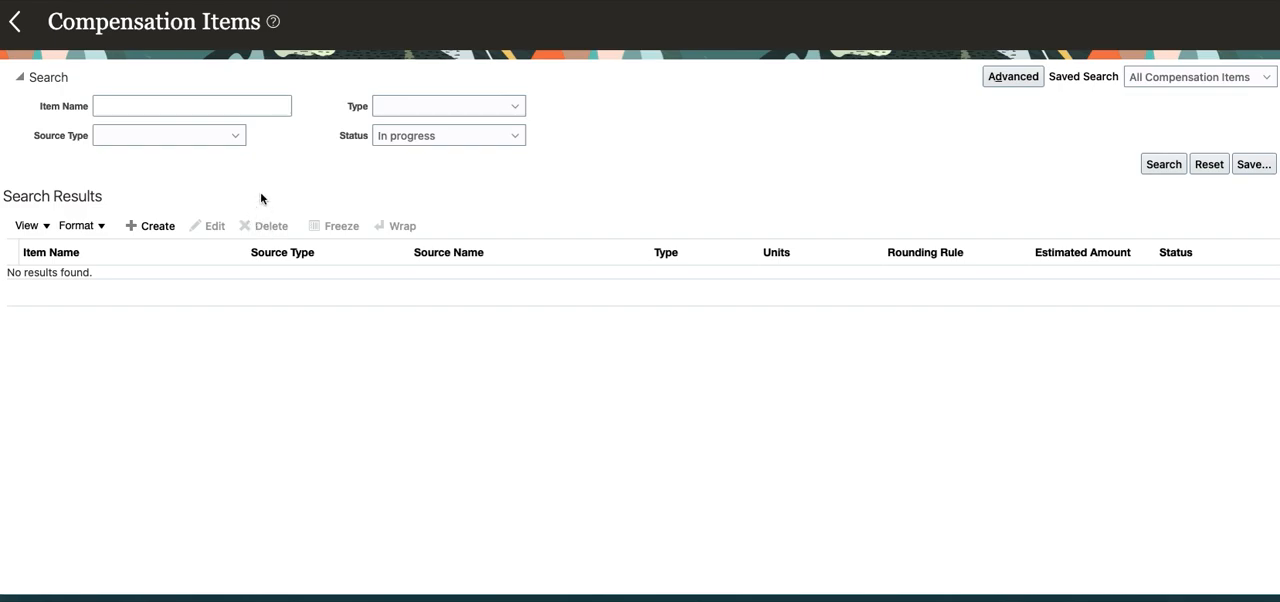
# Examine the advanced search criteria and the operators available for Type, and return to basic search.
pyautogui.click(1020, 78)
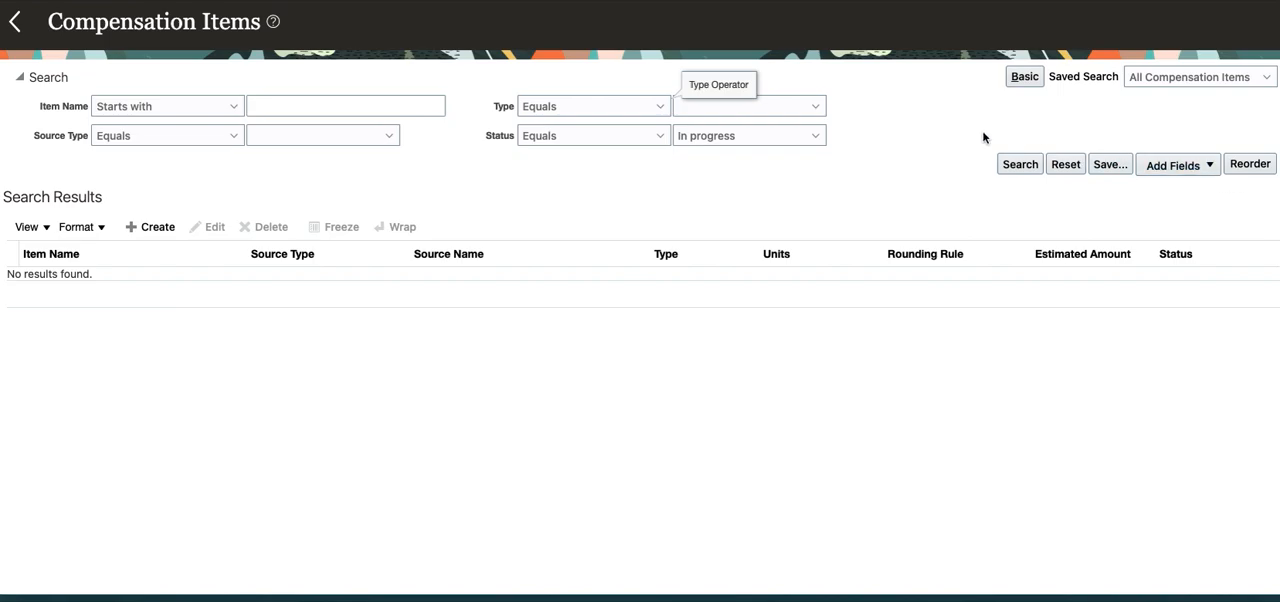
pyautogui.click(1026, 80)
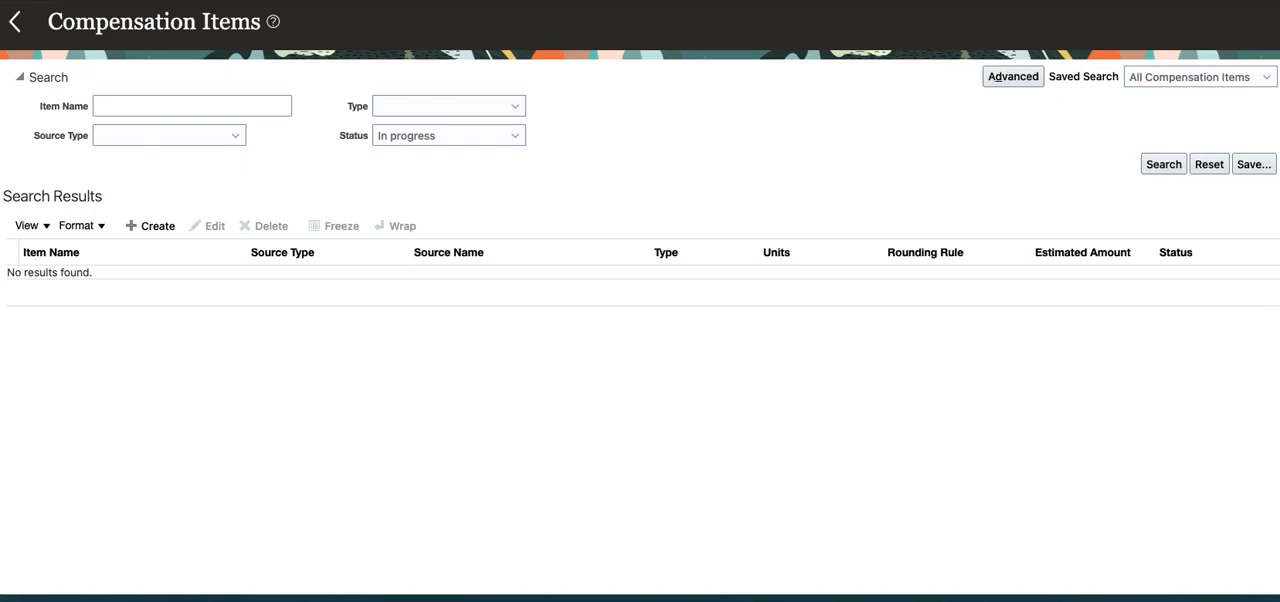
pyautogui.click(141, 105)
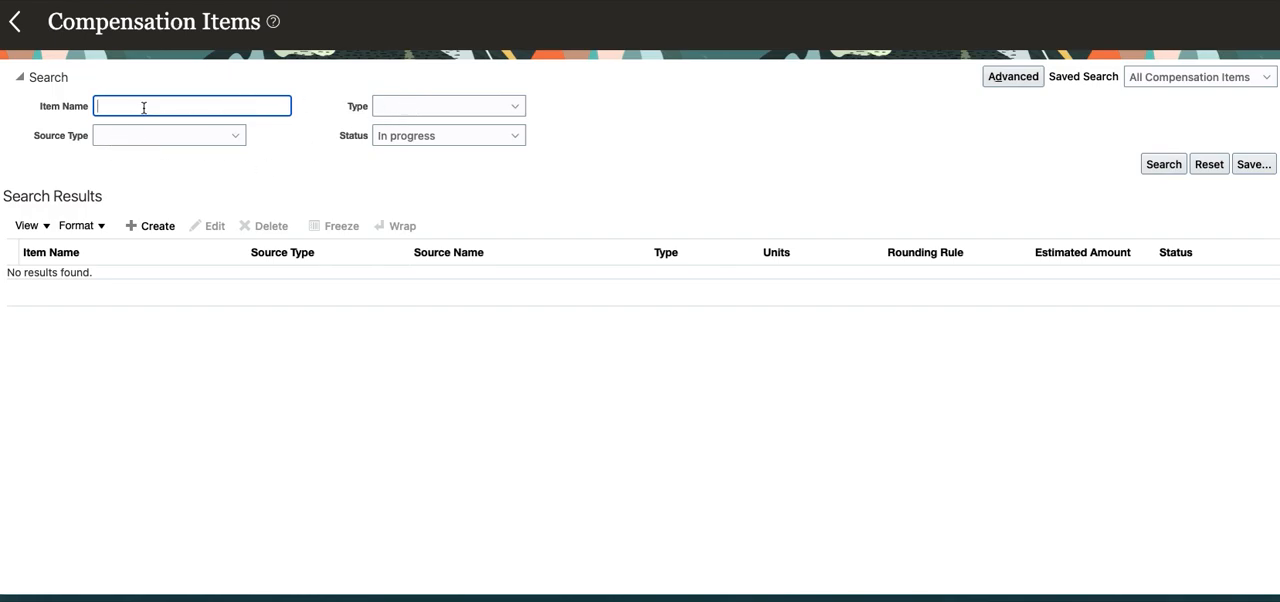
pyautogui.click(1035, 78)
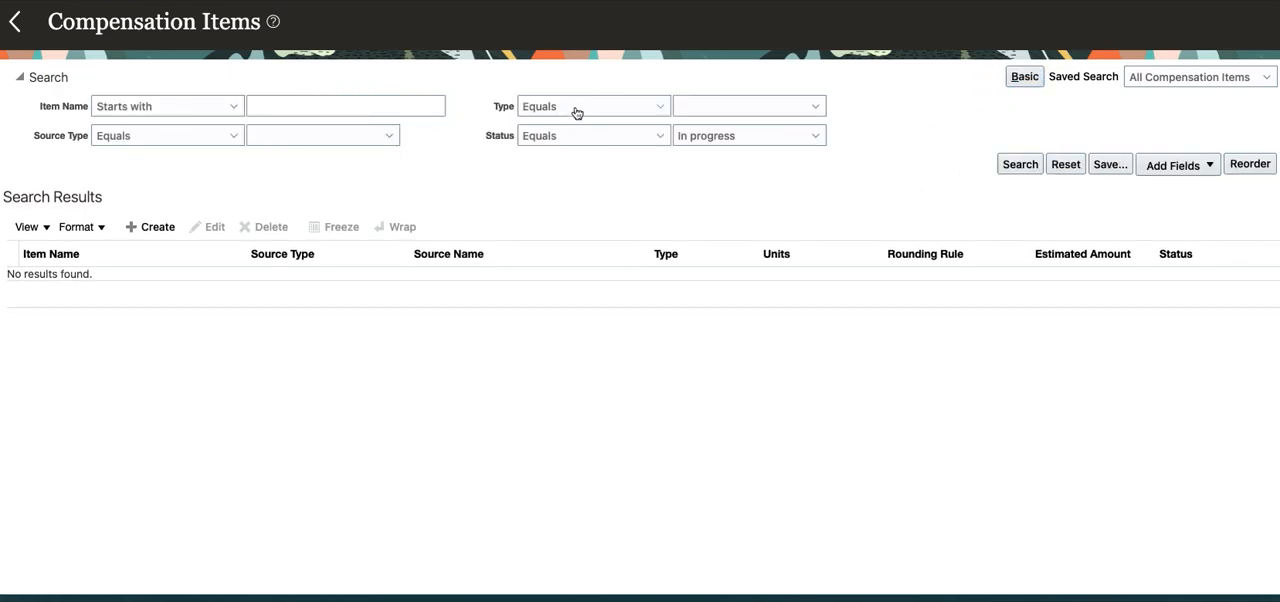
pyautogui.click(577, 108)
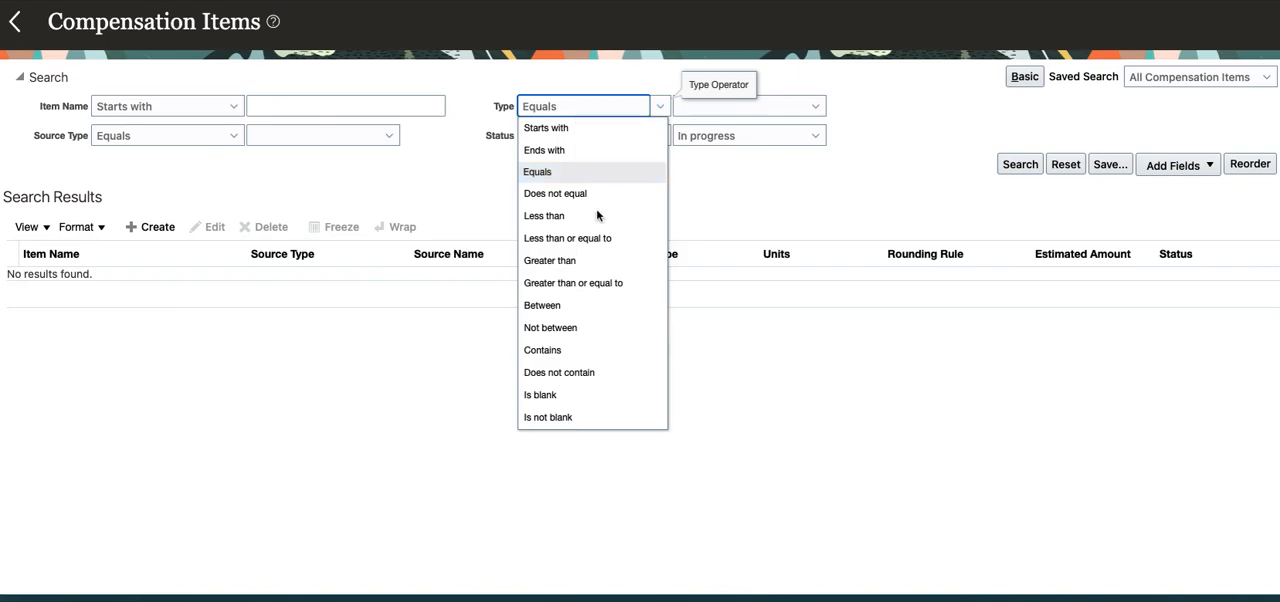
pyautogui.click(936, 210)
pyautogui.click(1024, 77)
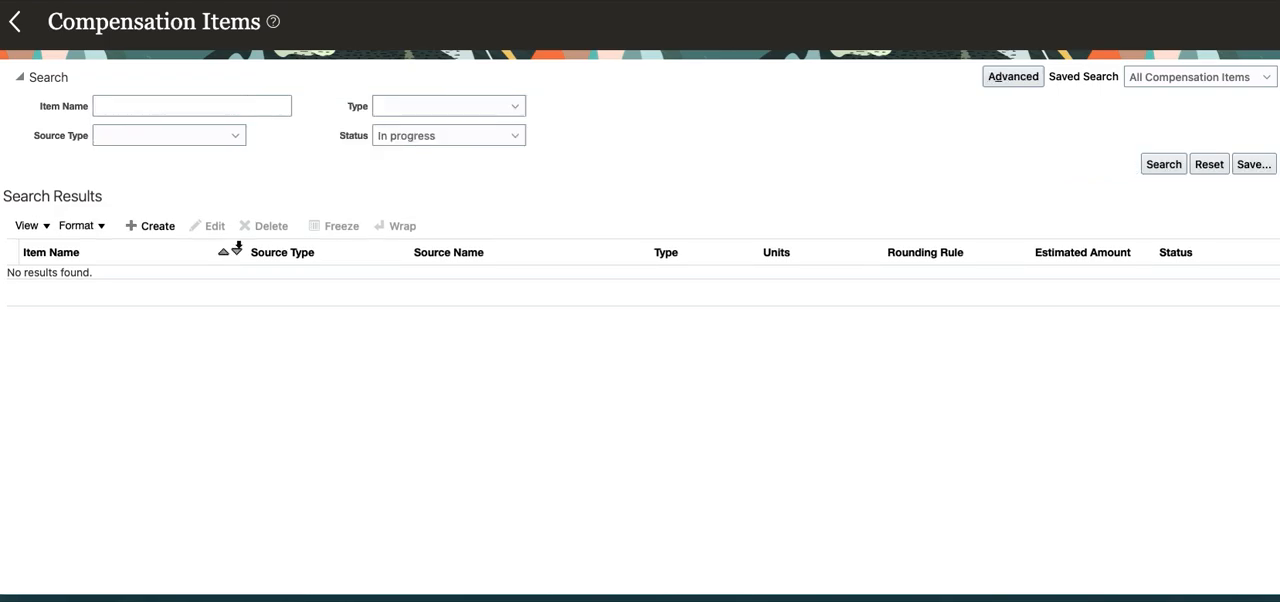
# Create a new compensation item and name it "LESS -Medical Benefit Balance".
pyautogui.click(153, 227)
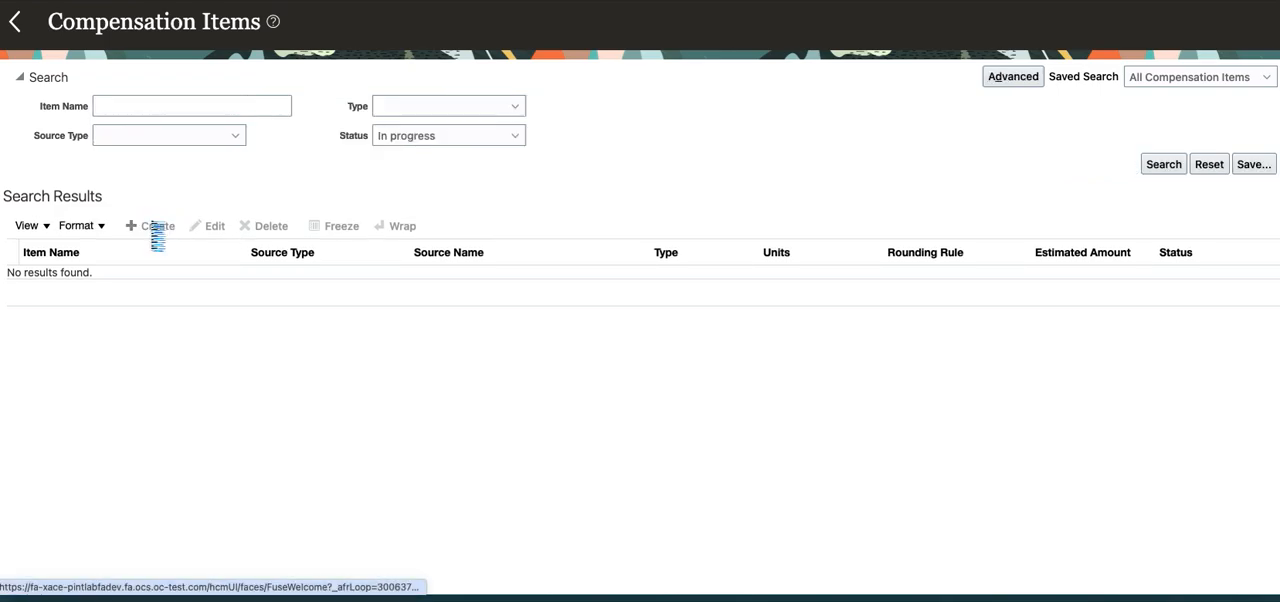
pyautogui.click(231, 81)
pyautogui.write('LESS -')
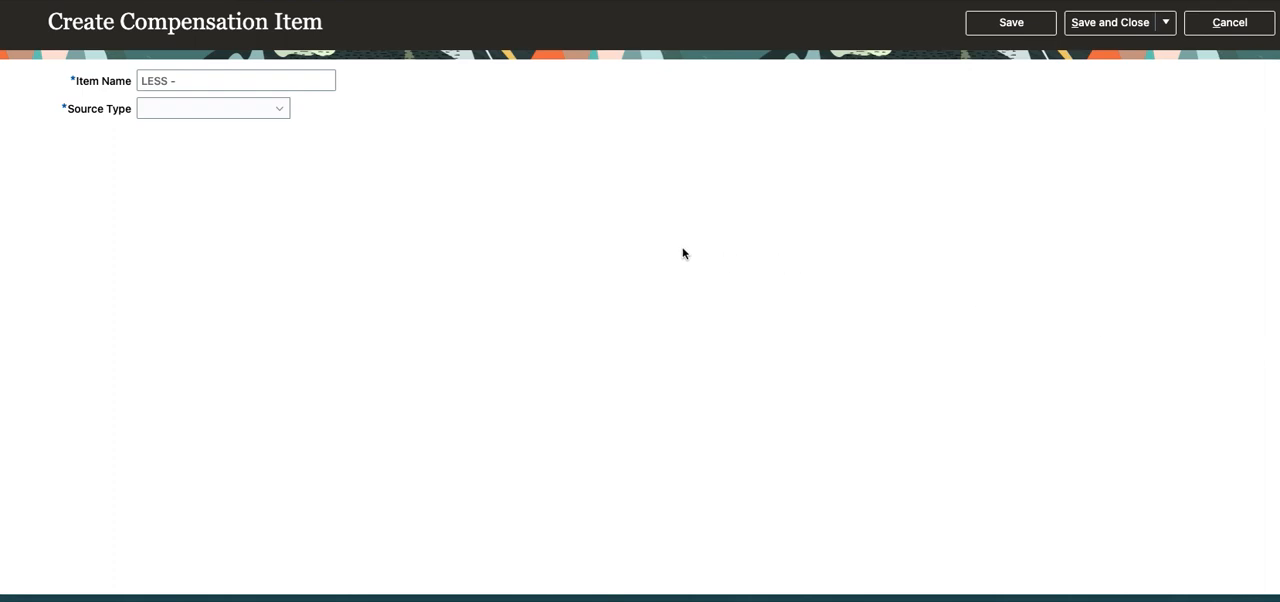
pyautogui.click(210, 80)
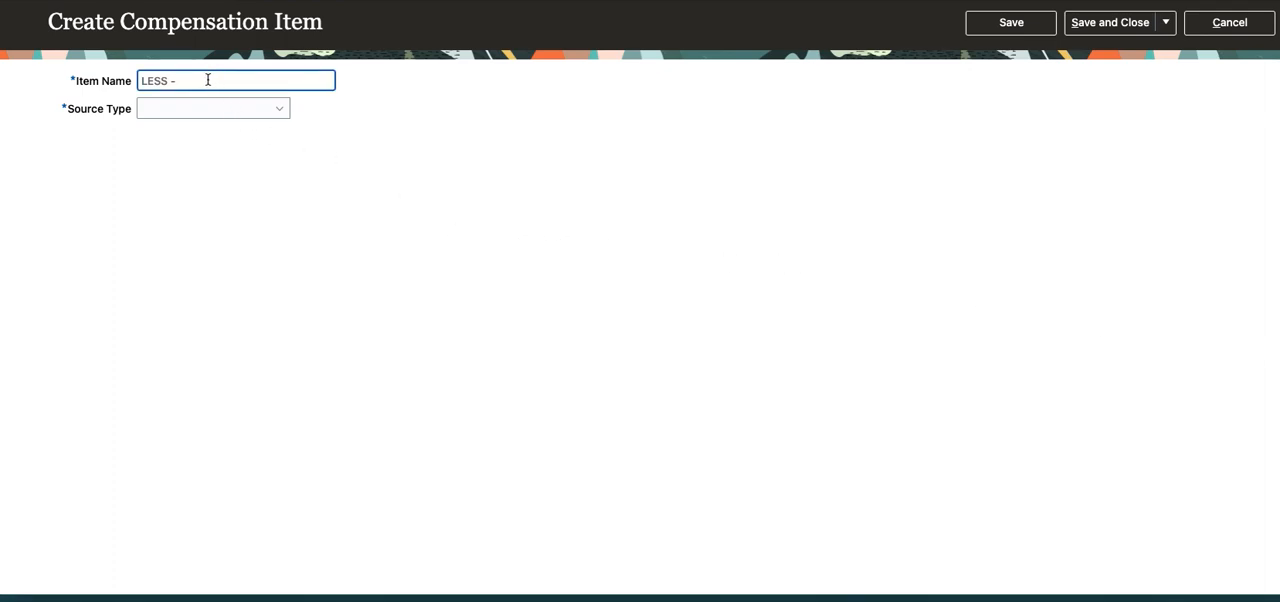
pyautogui.write('Mediczl Benefit Balancre')
pyautogui.press('BackSpace')
pyautogui.press('BackSpace')
pyautogui.write('w')
pyautogui.press('BackSpace')
pyautogui.write('e')
pyautogui.press('Tab')
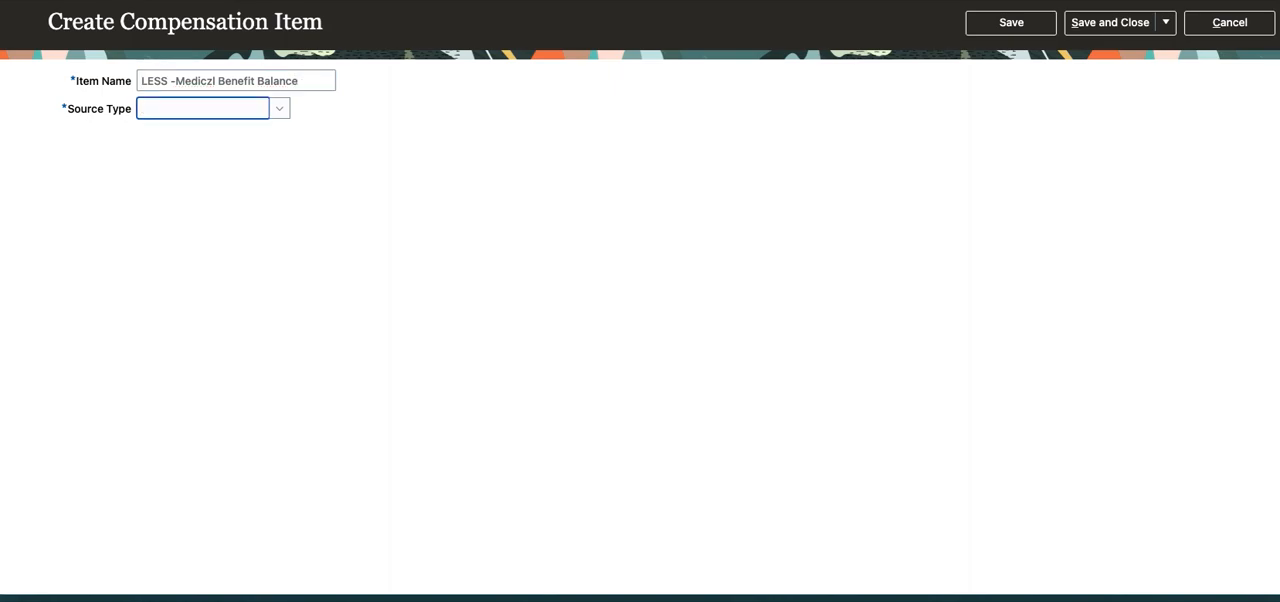
pyautogui.click(214, 81)
pyautogui.press('BackSpace')
pyautogui.write('a')
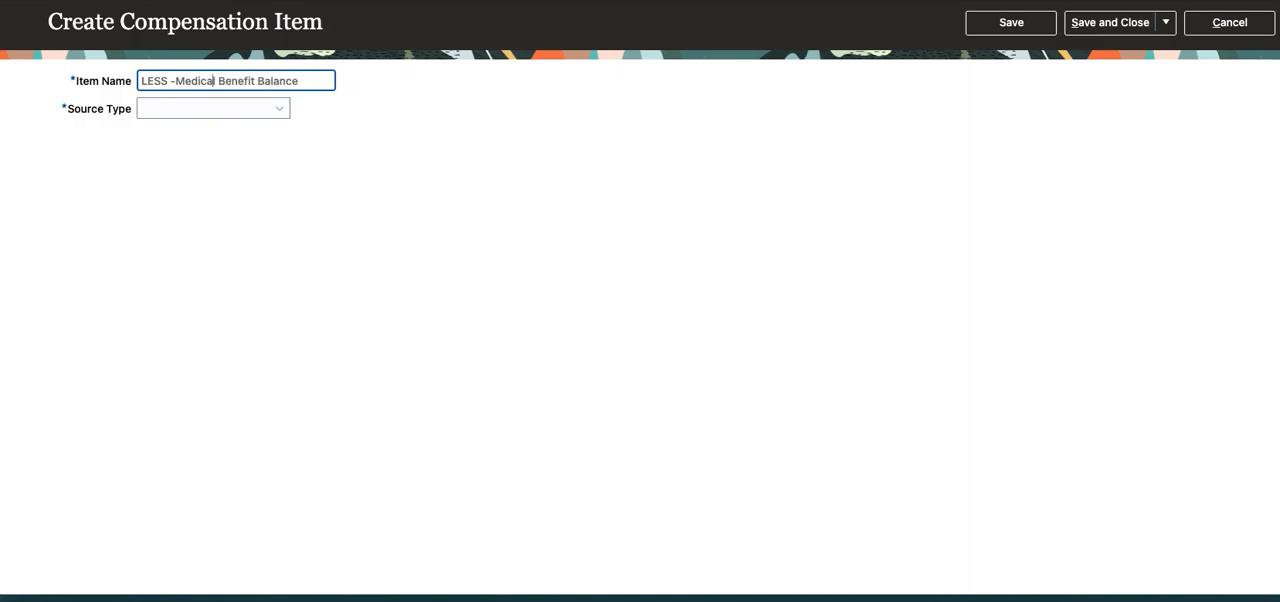
# Set the new compensation item's source type to Benefit balance.
pyautogui.click(284, 112)
pyautogui.click(242, 152)
pyautogui.click(237, 178)
# Open the benefit balance lookup for the new item and search for "TCS".
pyautogui.click(406, 174)
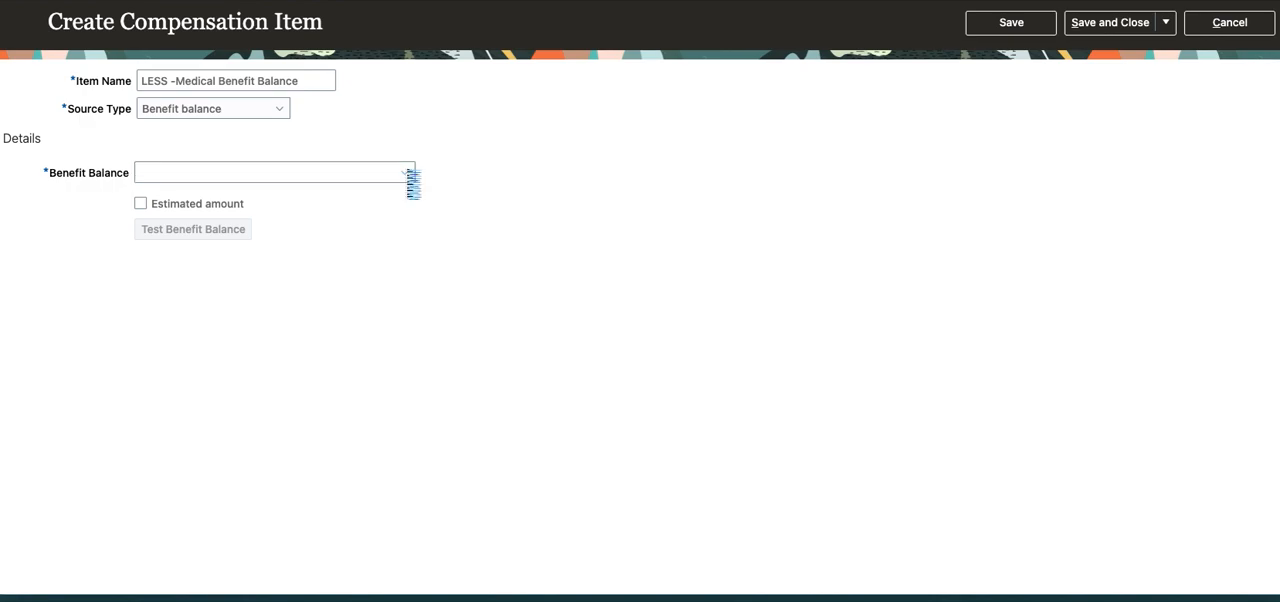
pyautogui.click(163, 425)
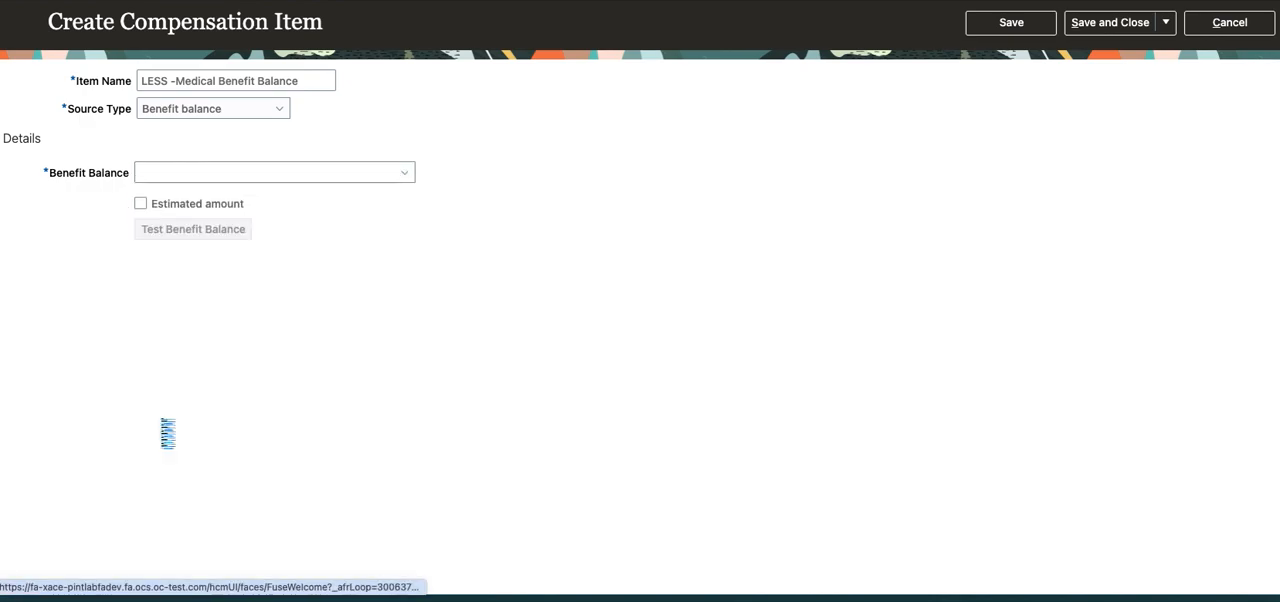
pyautogui.click(386, 233)
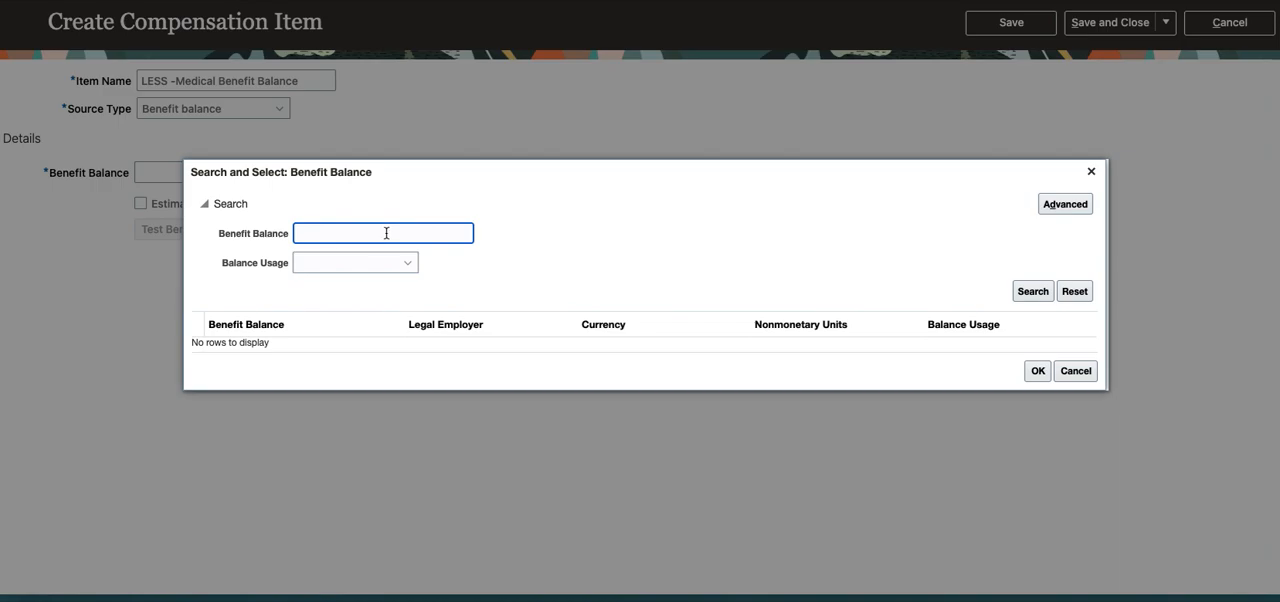
pyautogui.write('TCS')
pyautogui.press('Return')
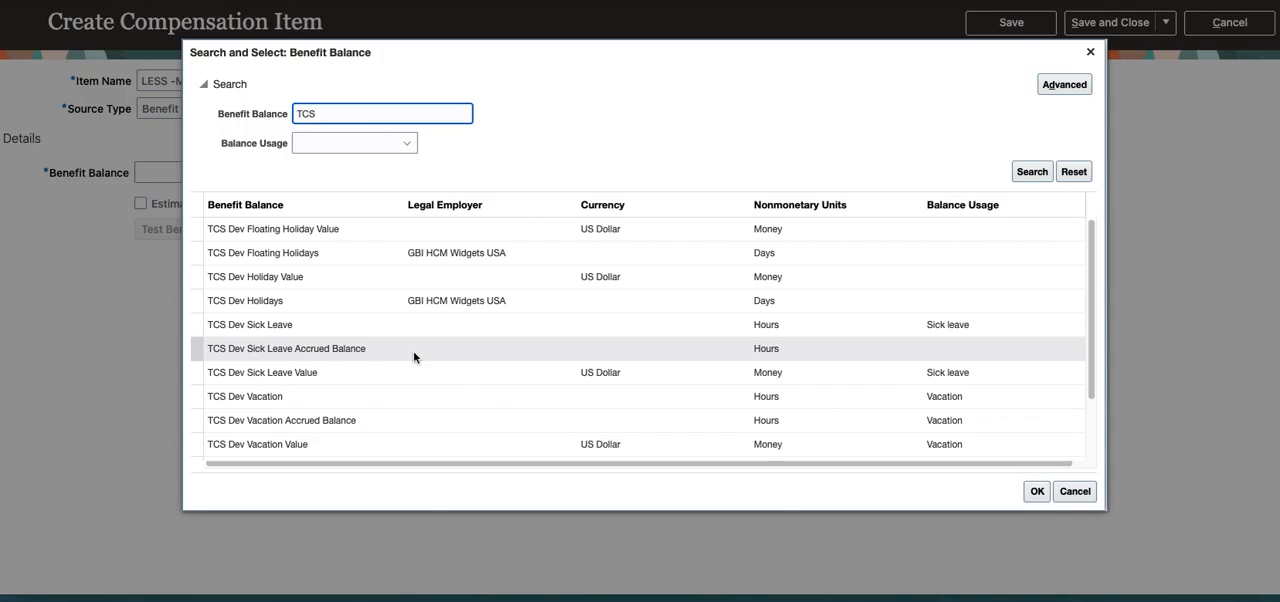
# Try narrowing the benefit balance search to "TCS Med", and return to searching for "TCS".
pyautogui.write('Med')
pyautogui.press('Return')
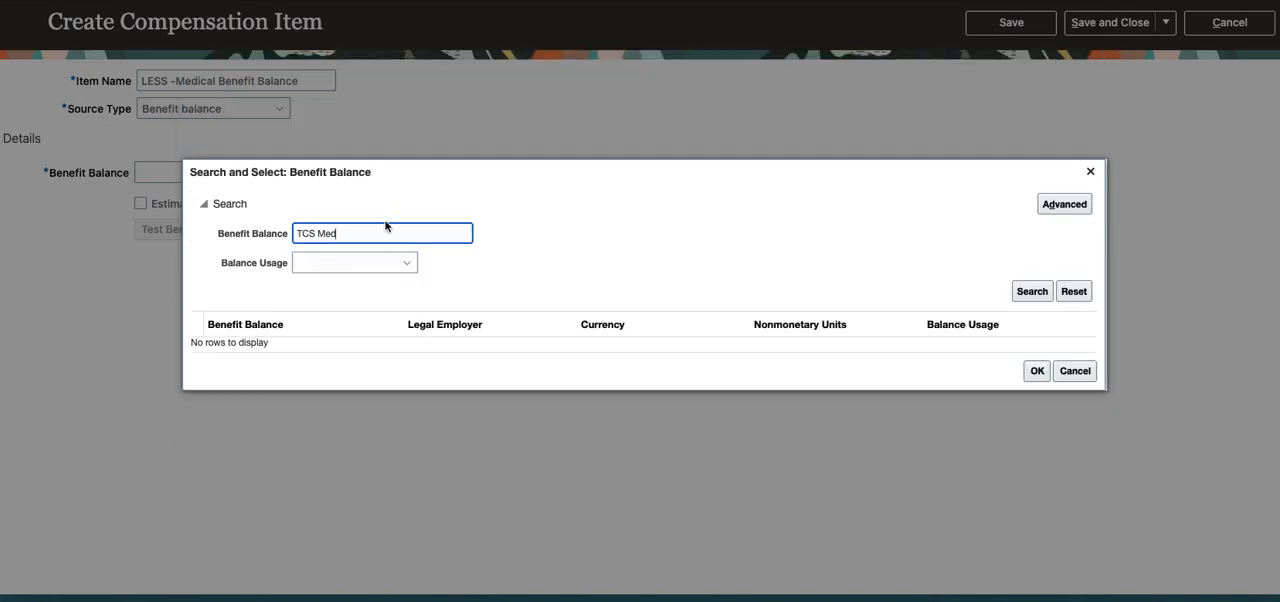
pyautogui.press('BackSpace')
pyautogui.press('BackSpace')
pyautogui.press('BackSpace')
pyautogui.press('BackSpace')
pyautogui.press('Return')
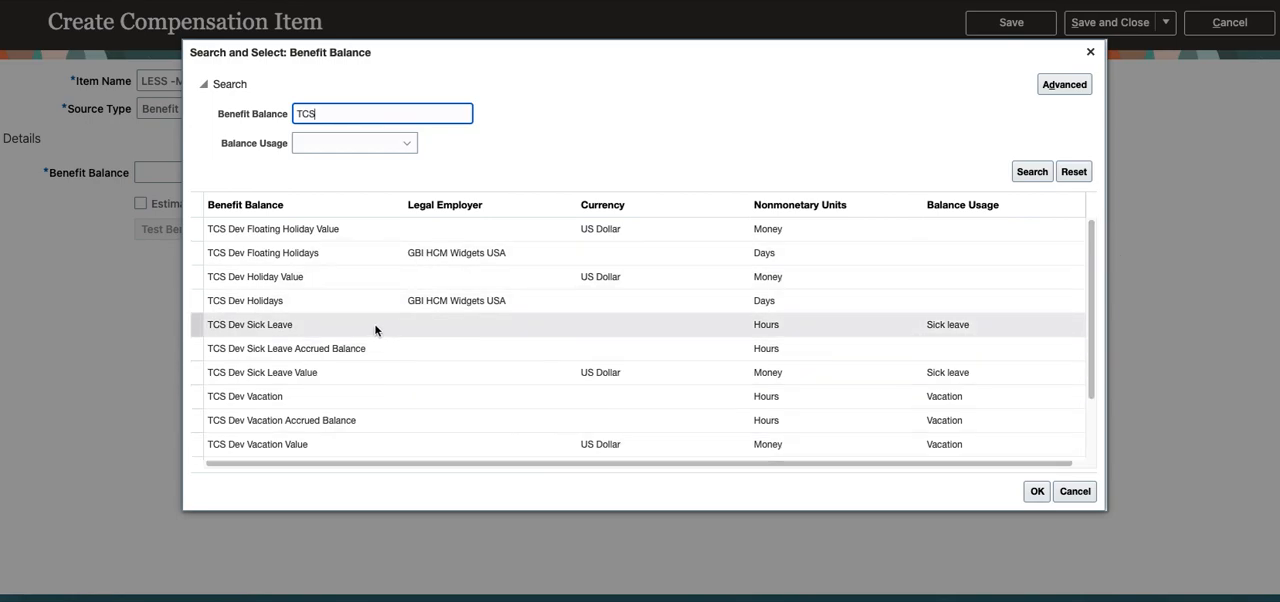
# Choose TCS Dev Sick Leave from the search results as the new item's benefit balance.
pyautogui.scroll(-2, 375, 330)
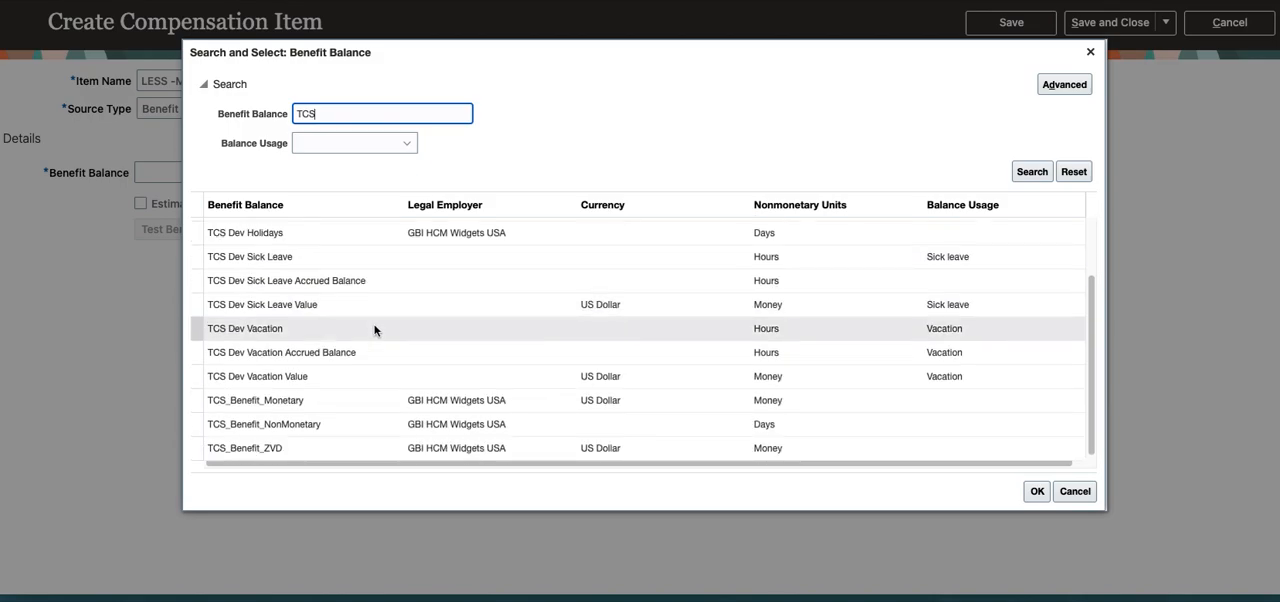
pyautogui.scroll(2, 375, 330)
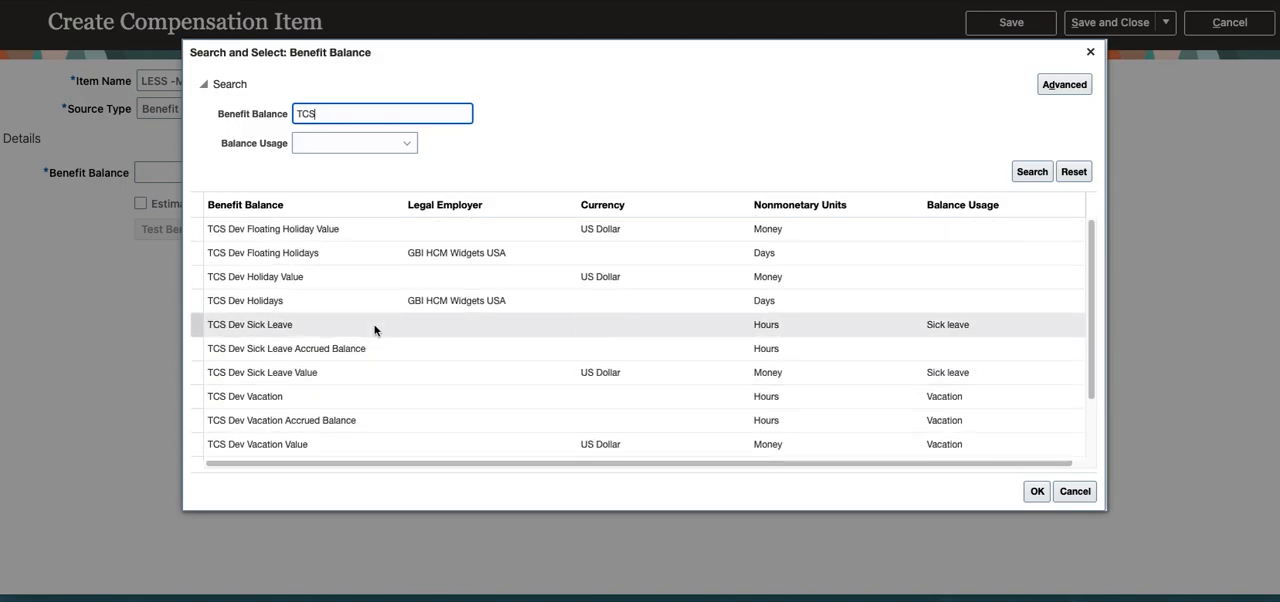
pyautogui.click(318, 281)
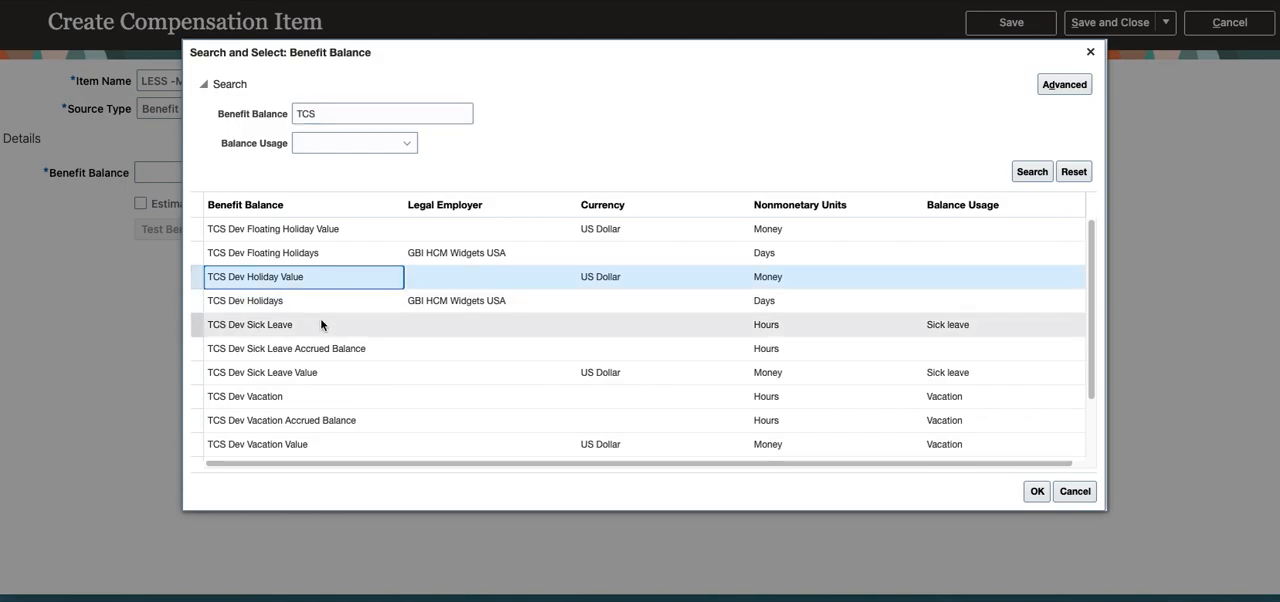
pyautogui.click(320, 322)
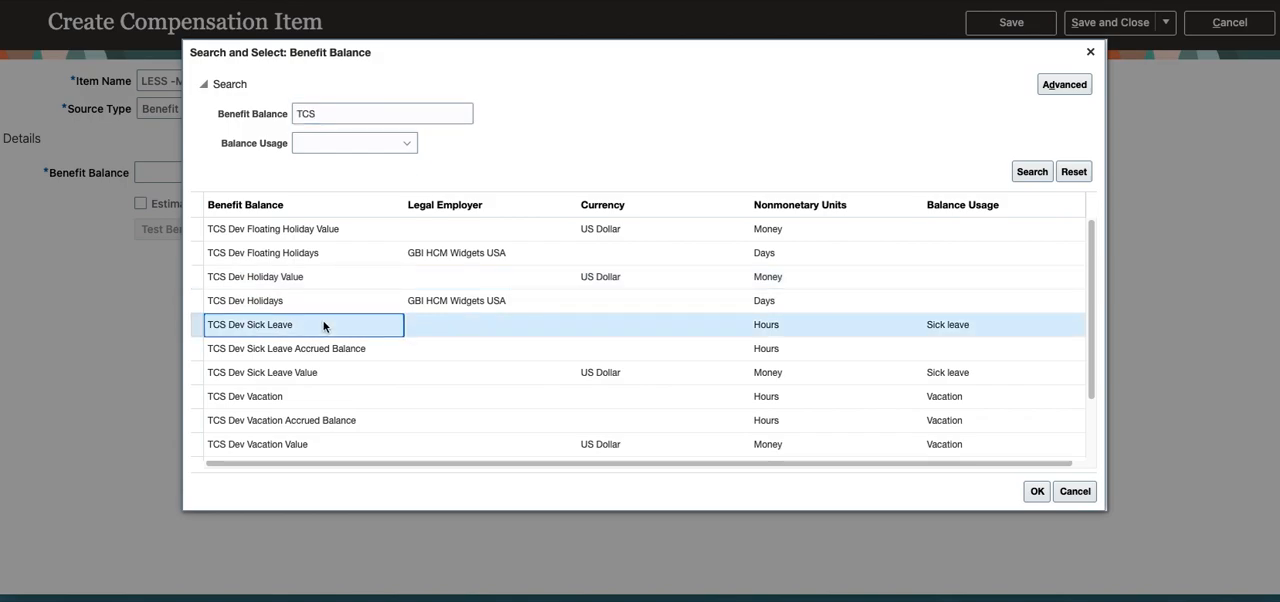
pyautogui.click(1037, 498)
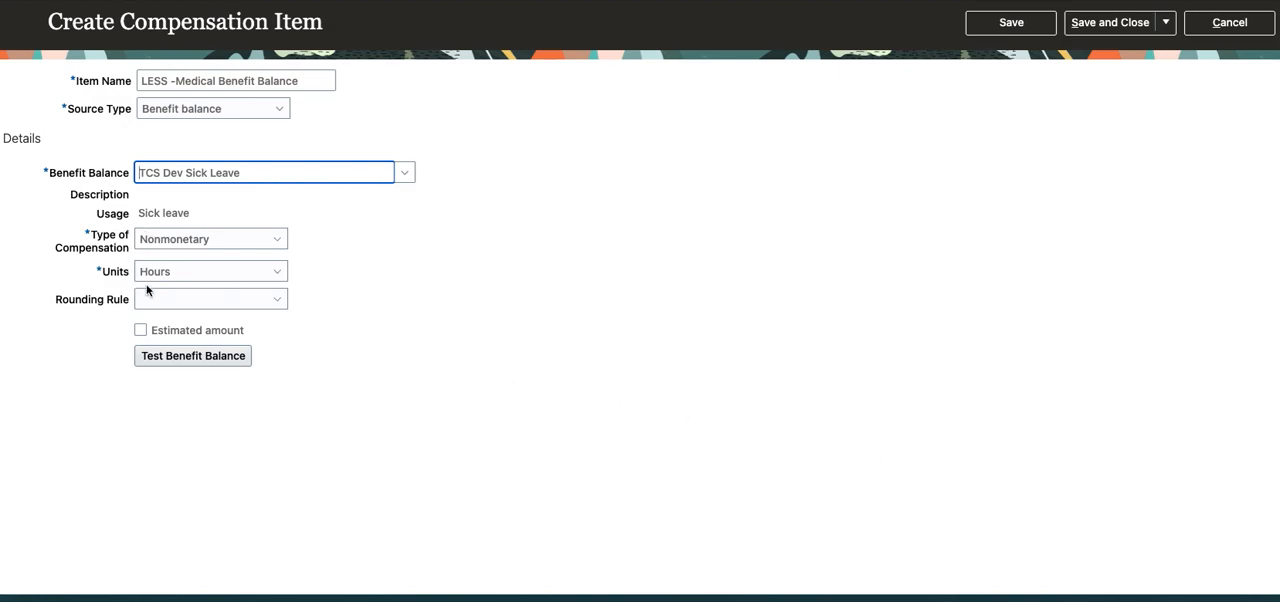
# Try Monetary as the type of compensation, and set it back to Nonmonetary.
pyautogui.moveTo(189, 242)
pyautogui.click(237, 238)
pyautogui.click(217, 259)
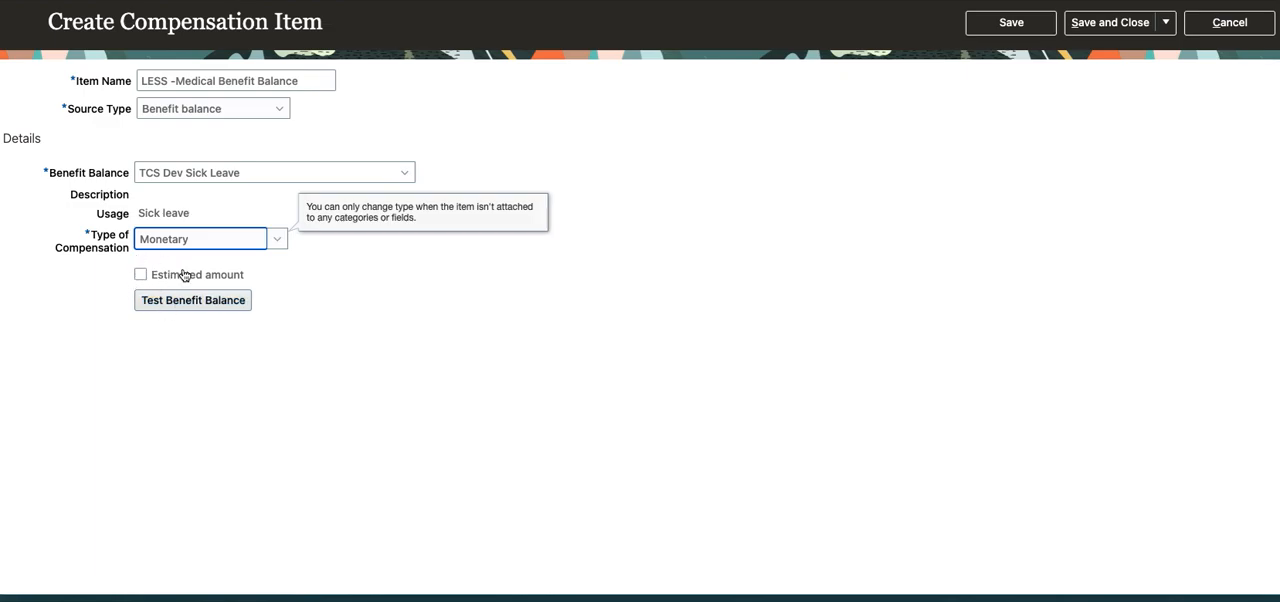
pyautogui.click(224, 245)
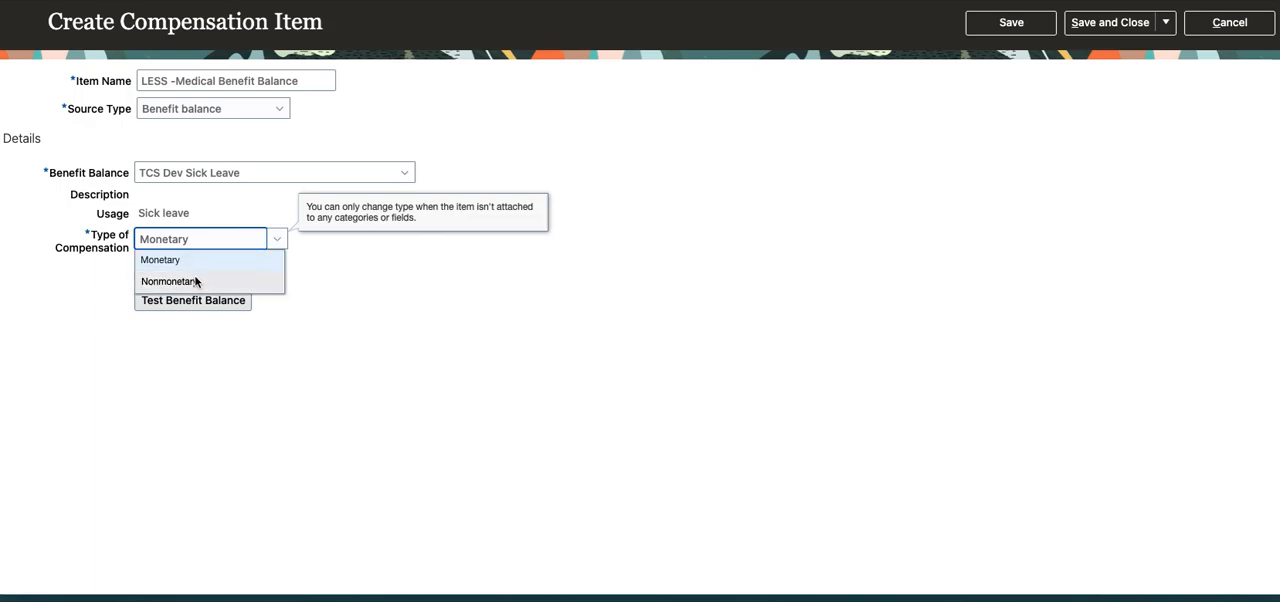
pyautogui.click(196, 281)
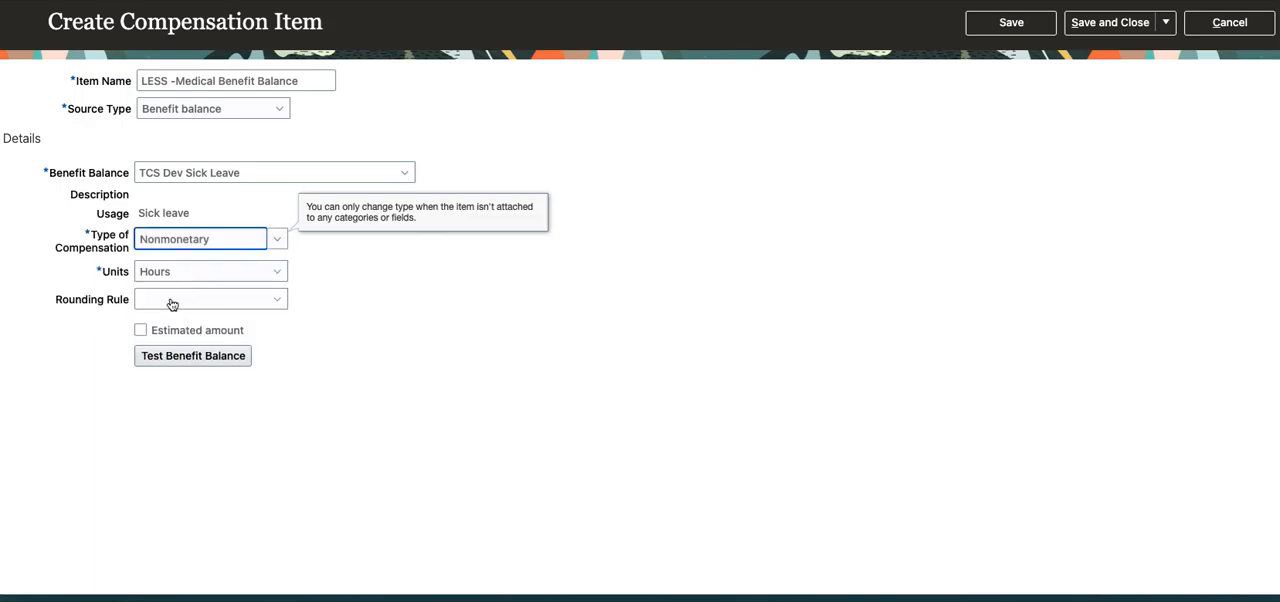
# Set the rounding rule to Round down to .00001 and save the compensation item.
pyautogui.click(171, 304)
pyautogui.click(176, 345)
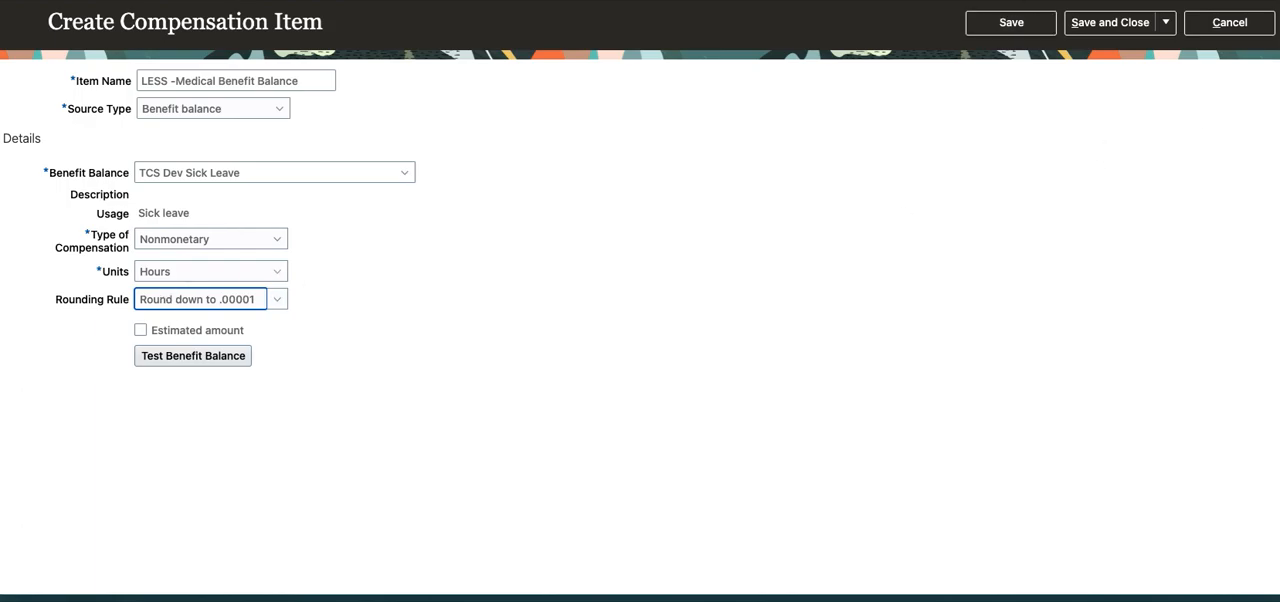
pyautogui.click(1017, 32)
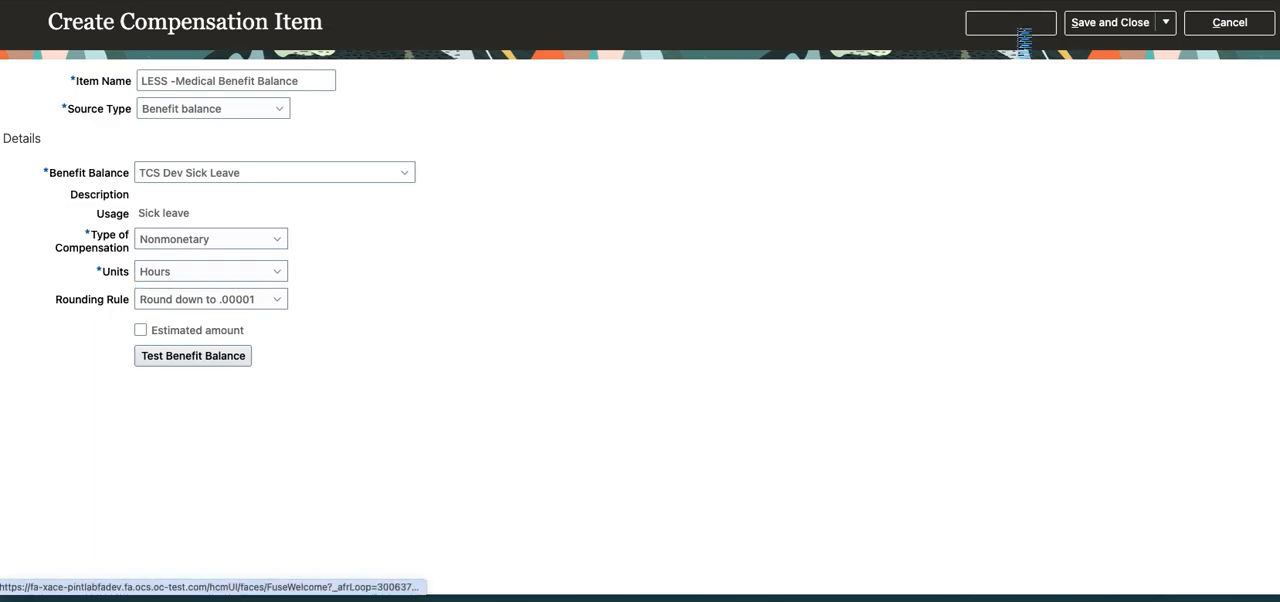
pyautogui.click(680, 140)
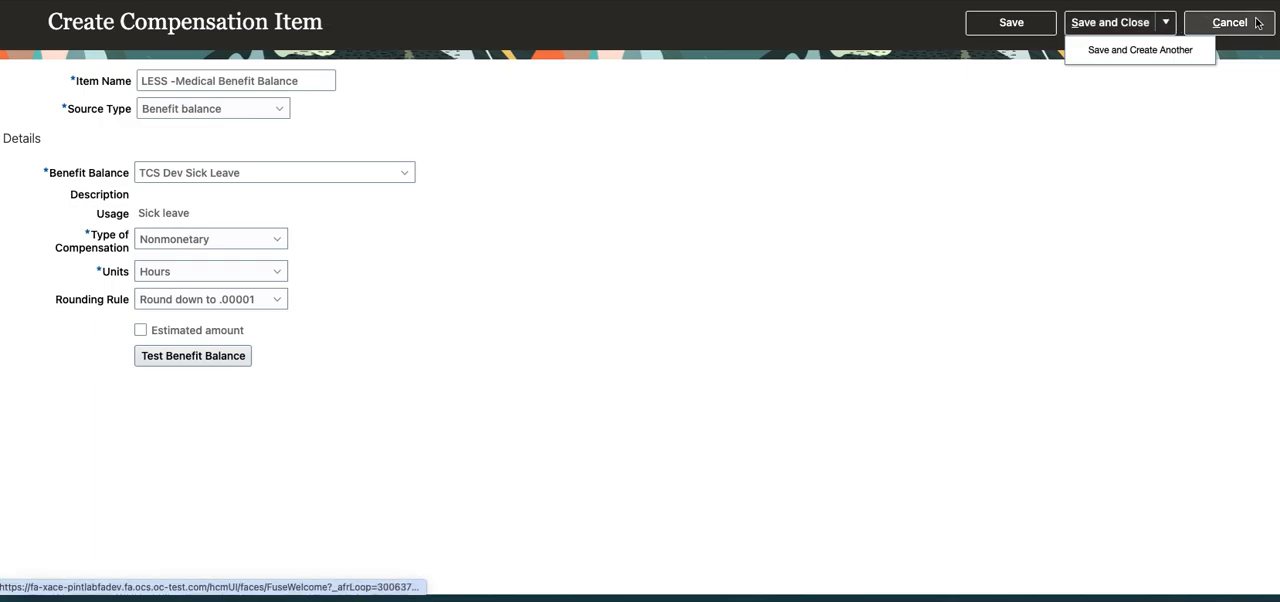
pyautogui.click(546, 276)
# Start a benefit balance test validated by period, with start date 1/1/2000 and end date 12/31/2024.
pyautogui.click(232, 360)
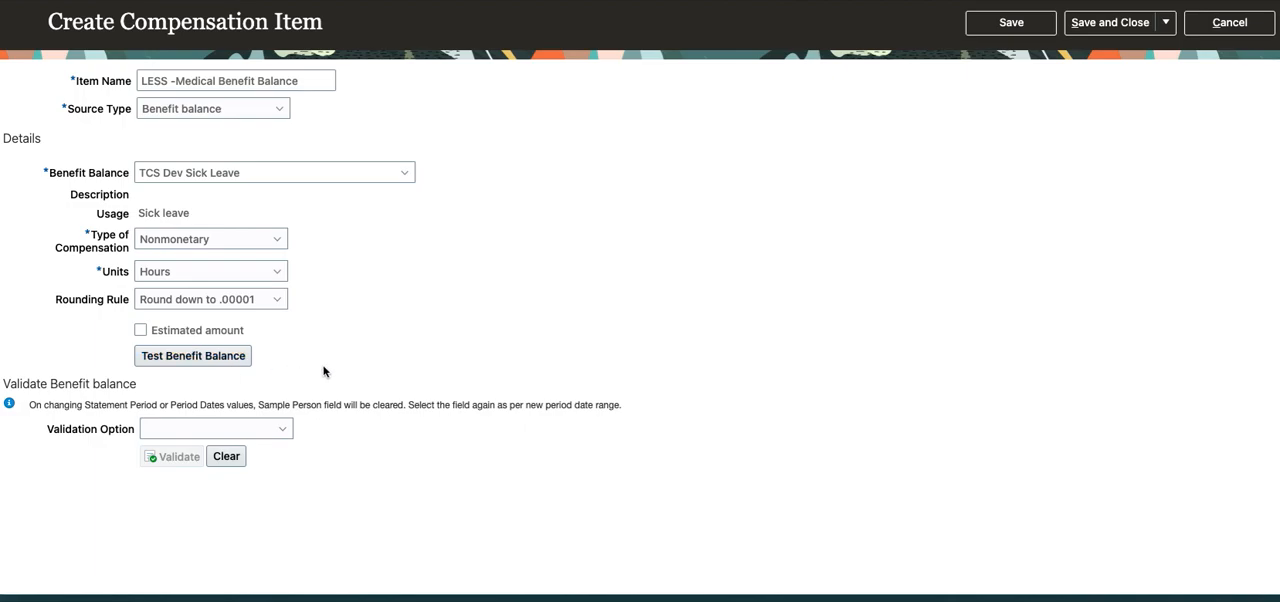
pyautogui.click(263, 435)
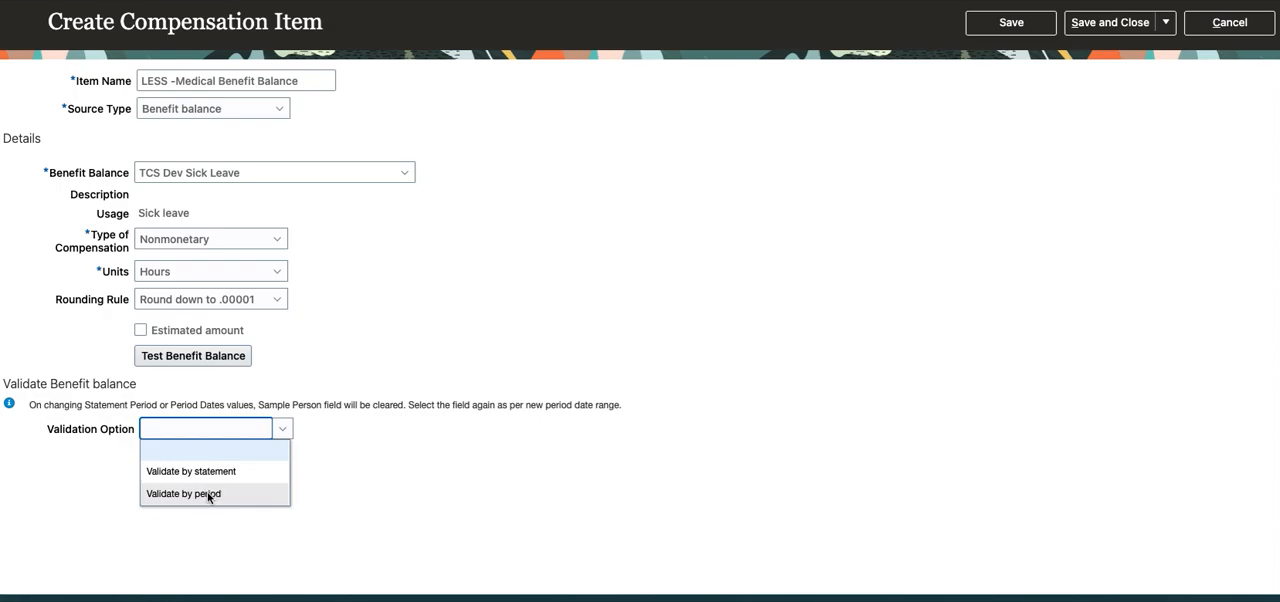
pyautogui.click(207, 493)
pyautogui.click(202, 457)
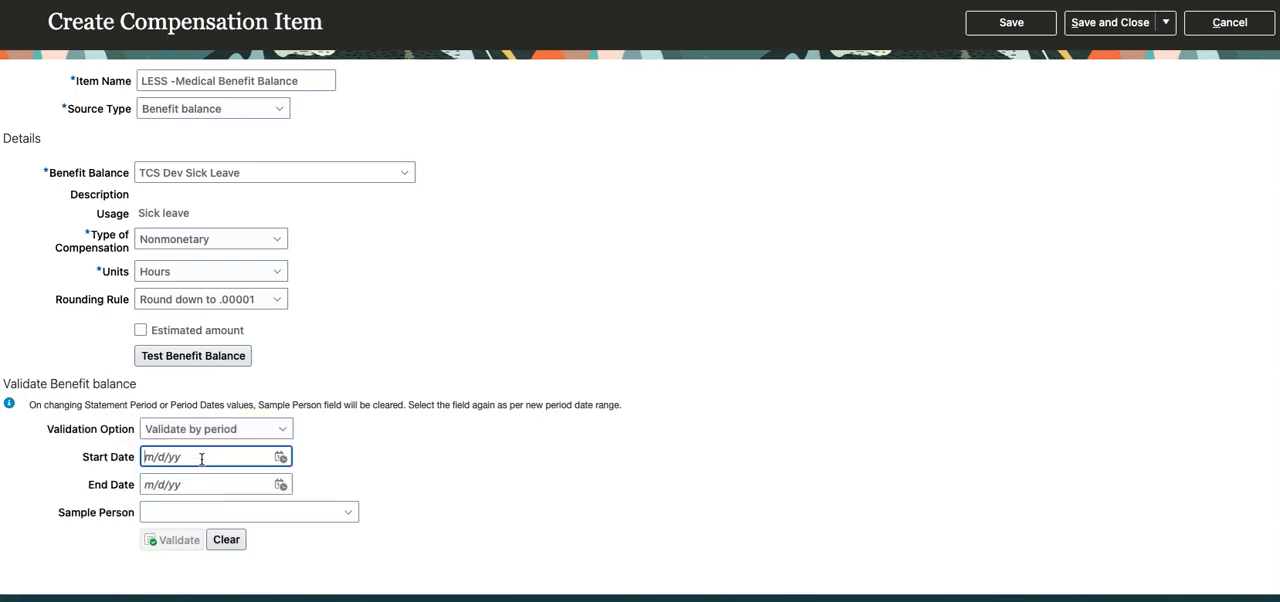
pyautogui.write('1/1/2000')
pyautogui.press('Tab')
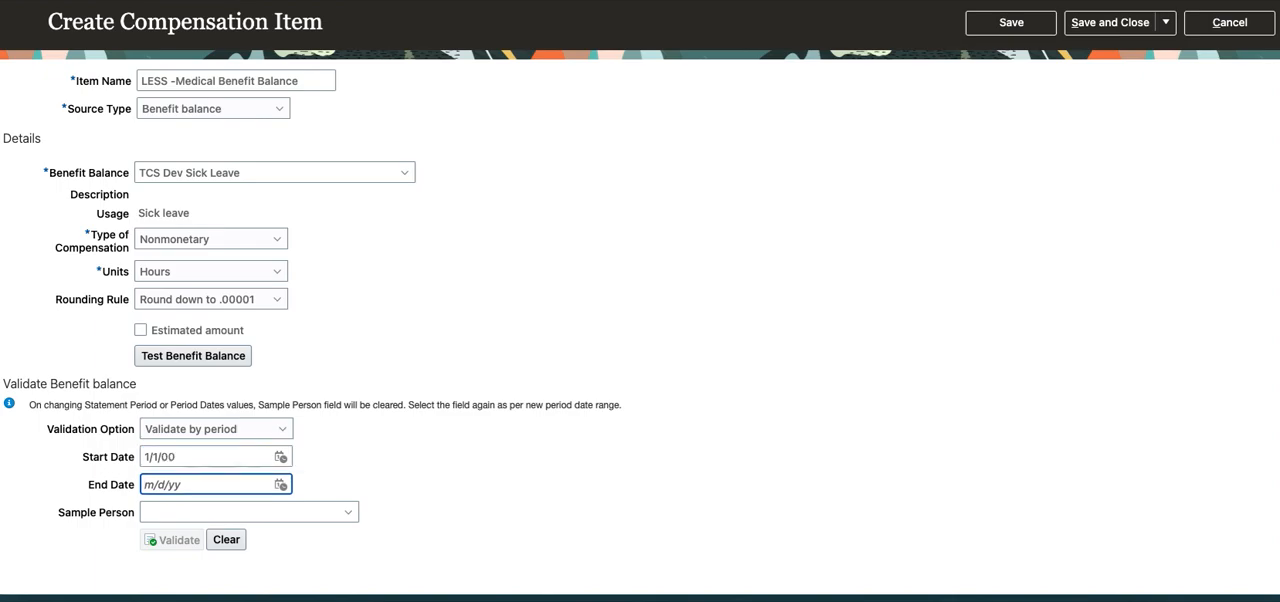
pyautogui.write('12/31/2024')
pyautogui.press('Tab')
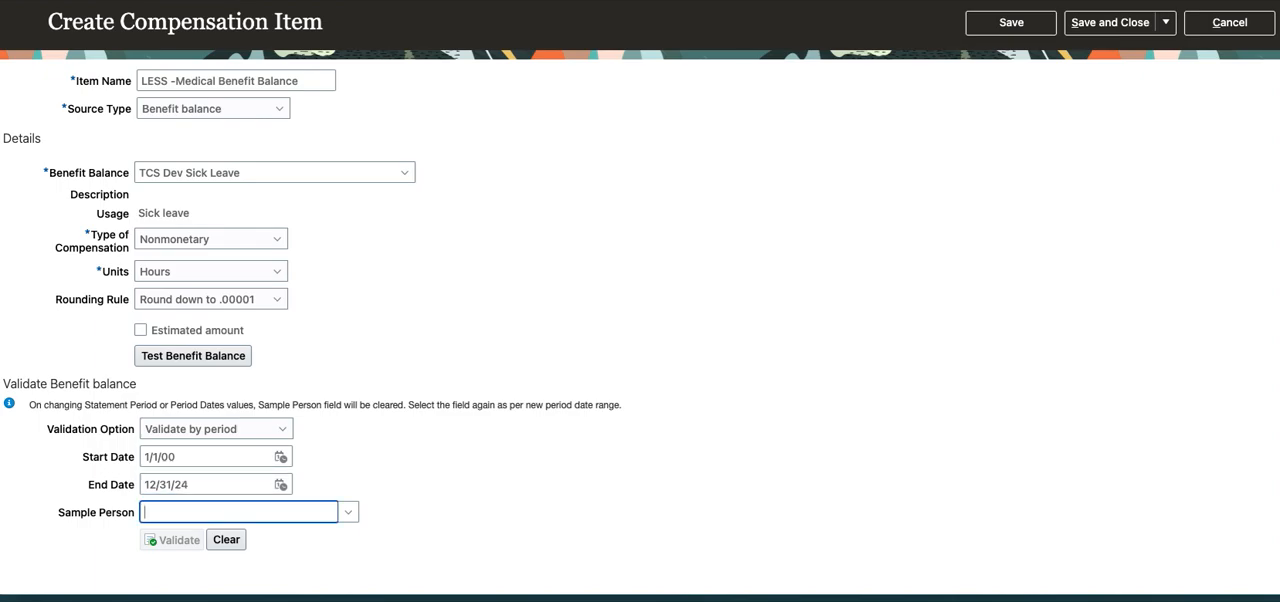
# Try finding a sample person for the test by searching with two different partial names.
pyautogui.write('Sebast')
pyautogui.press('Tab')
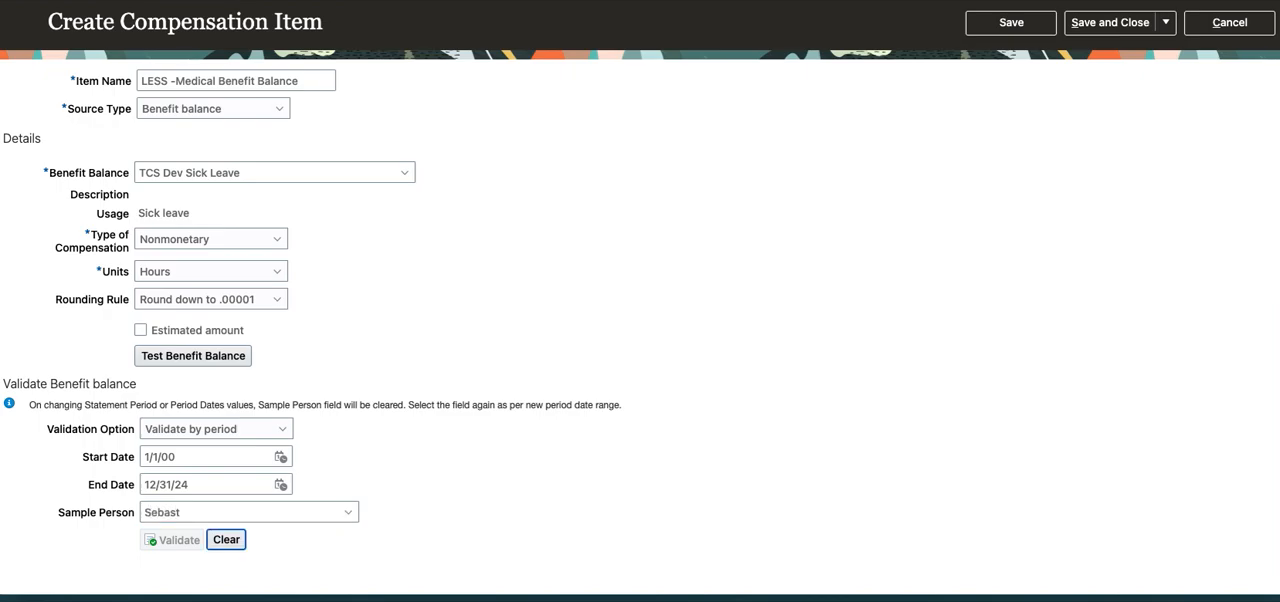
pyautogui.click(594, 228)
pyautogui.write('Sebas')
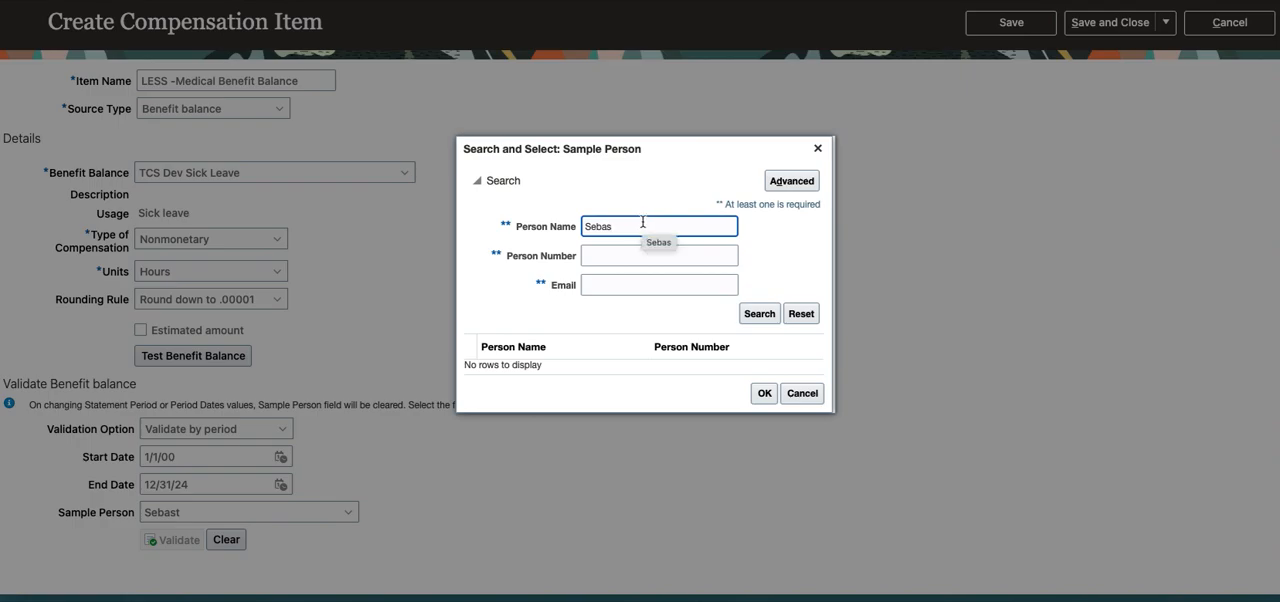
pyautogui.moveTo(614, 224); pyautogui.dragTo(561, 224)
pyautogui.write('Stew')
pyautogui.press('Return')
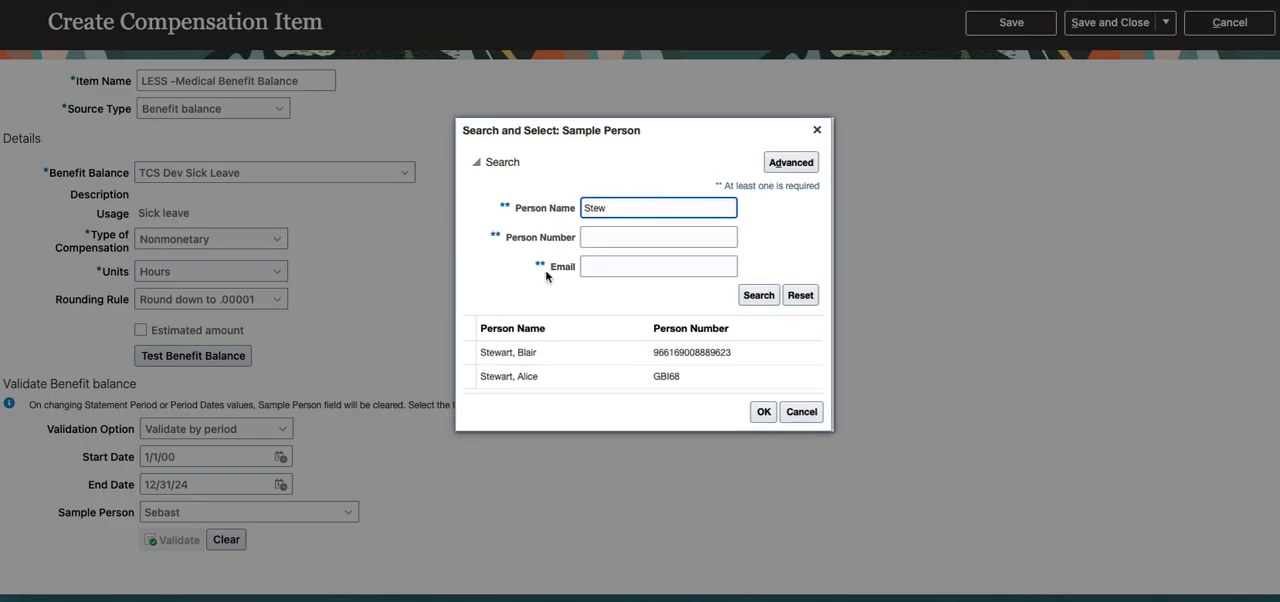
# Search the sample person lookup by another person's last name and select the matching person for the test.
pyautogui.moveTo(621, 209); pyautogui.dragTo(549, 203)
pyautogui.write('Tabby')
pyautogui.press('Tab')
pyautogui.click(758, 297)
pyautogui.click(575, 366)
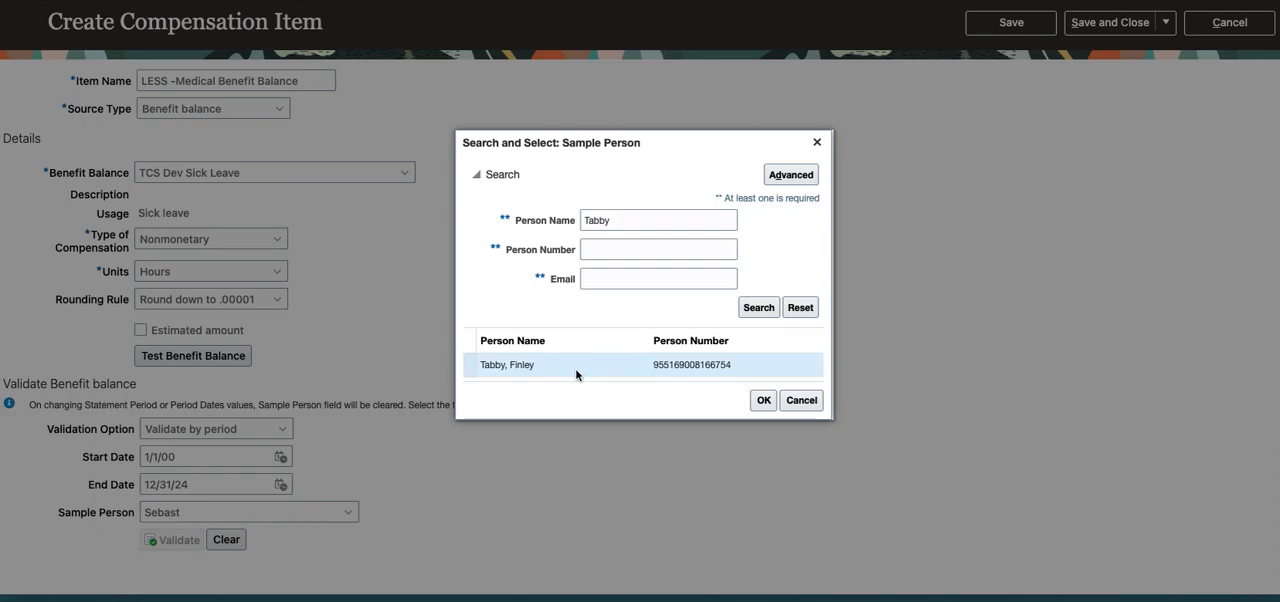
pyautogui.click(763, 400)
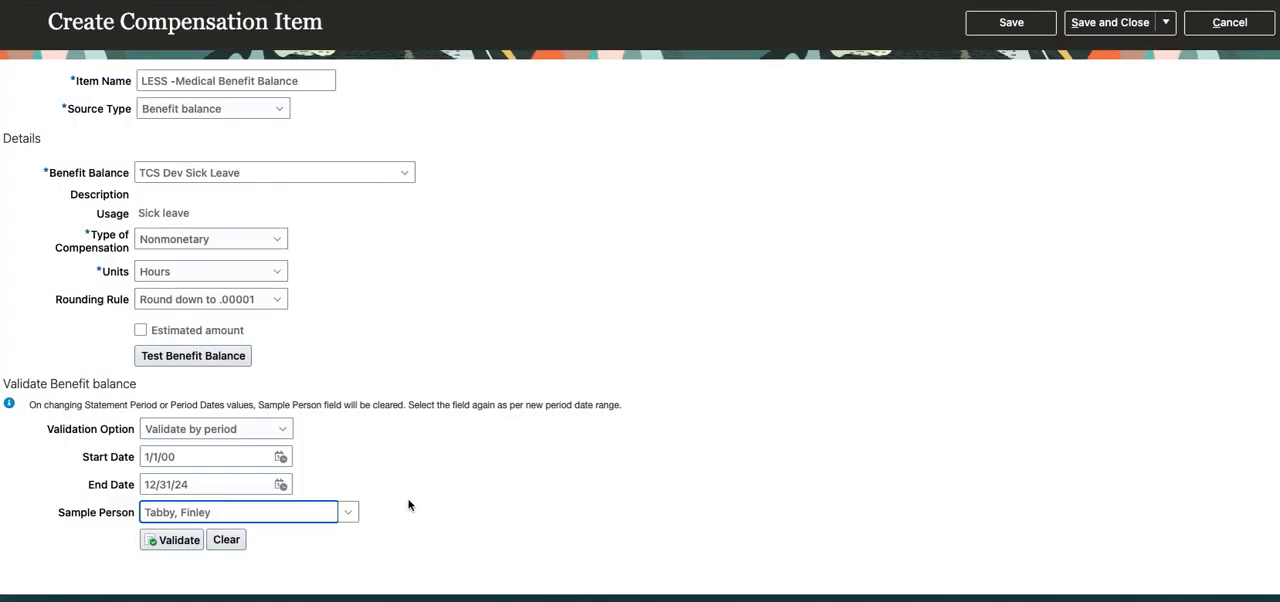
# Validate the benefit balance for the sample person and review the Summary and Details of the test.
pyautogui.click(170, 540)
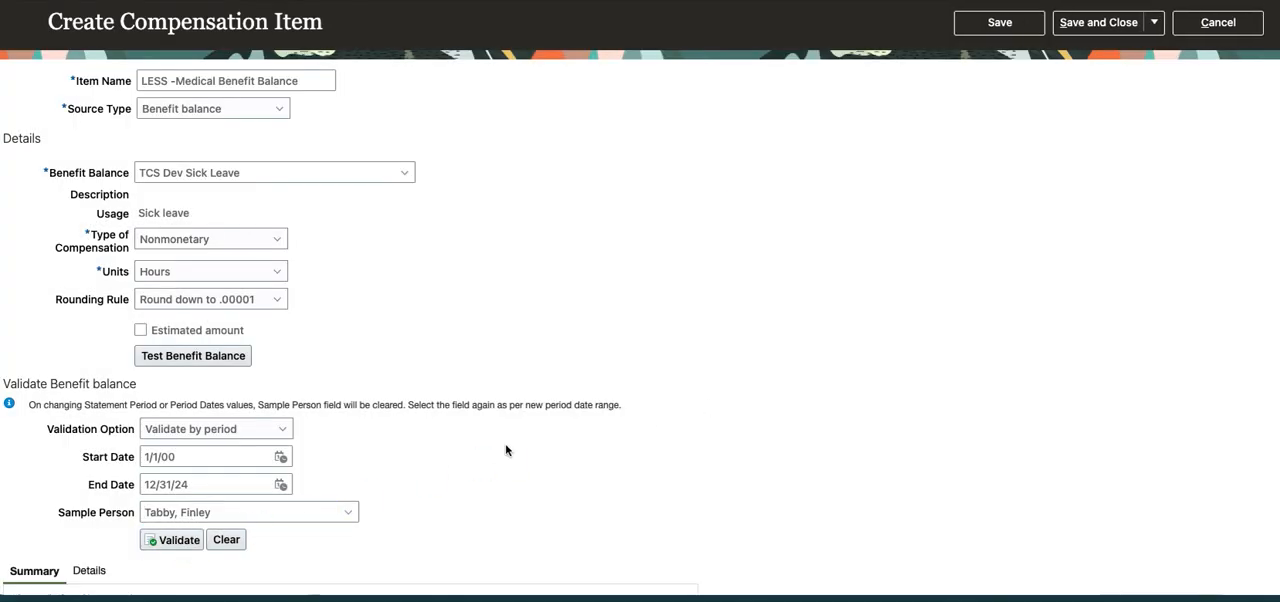
pyautogui.scroll(-3, 505, 443)
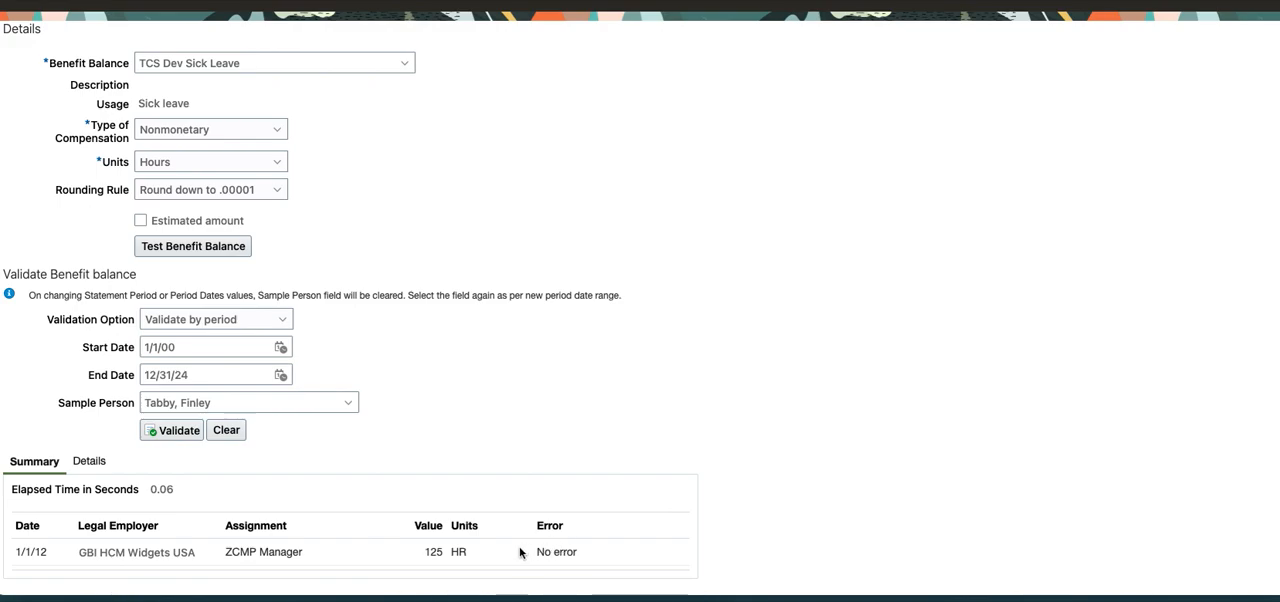
pyautogui.click(90, 462)
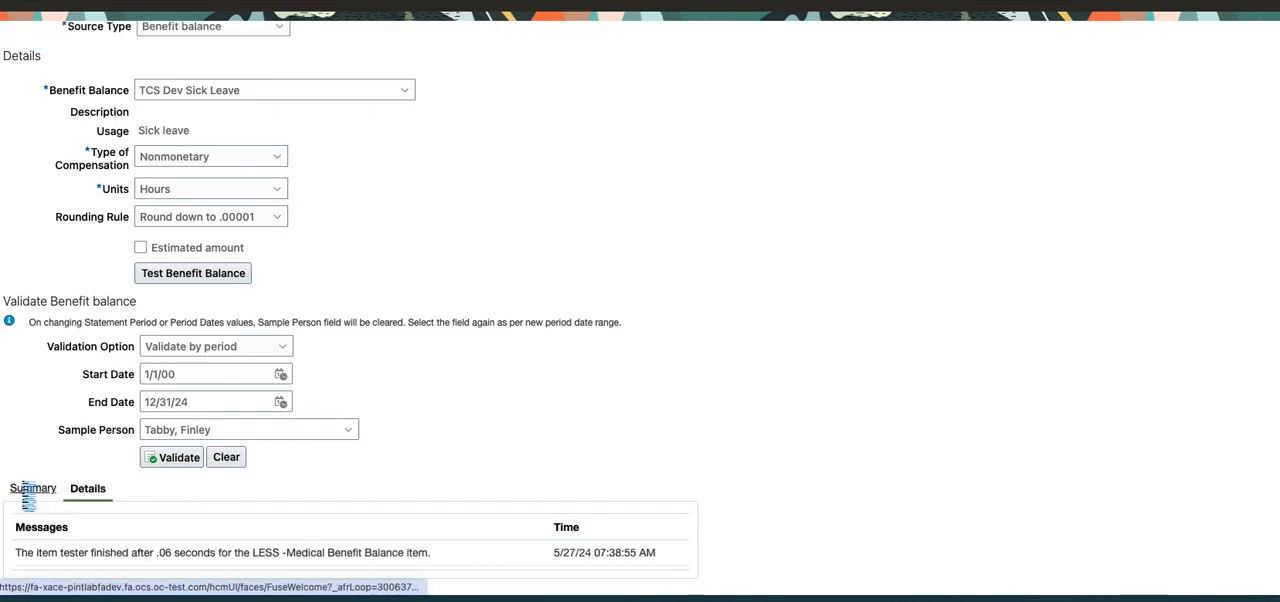
pyautogui.click(60, 489)
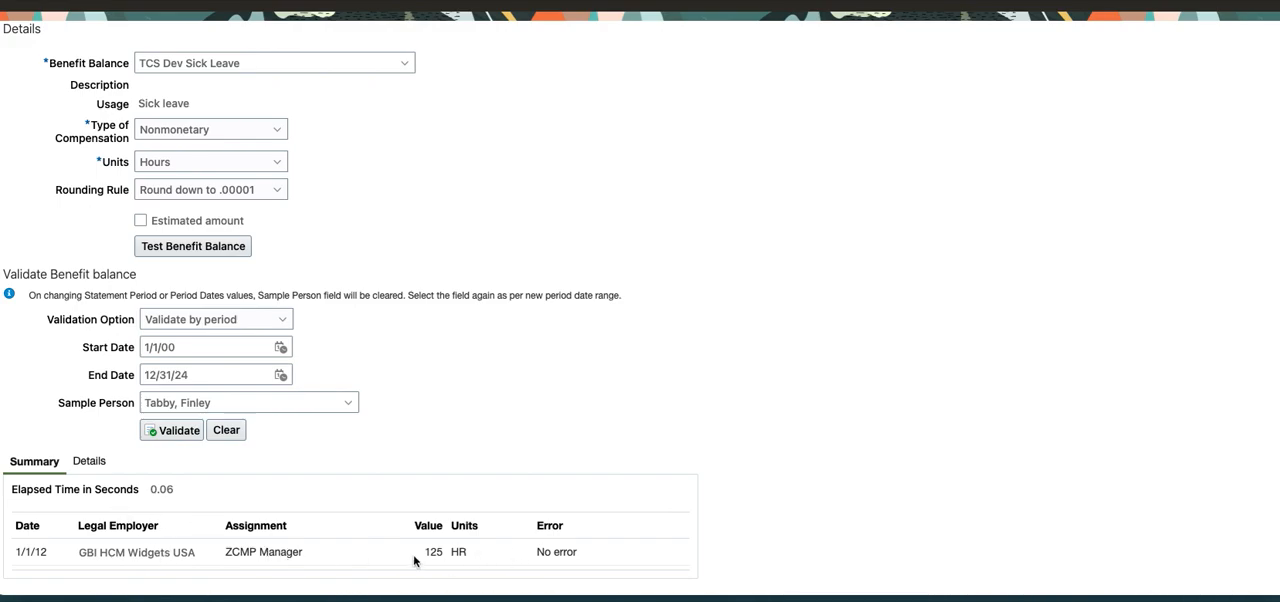
pyautogui.click(90, 466)
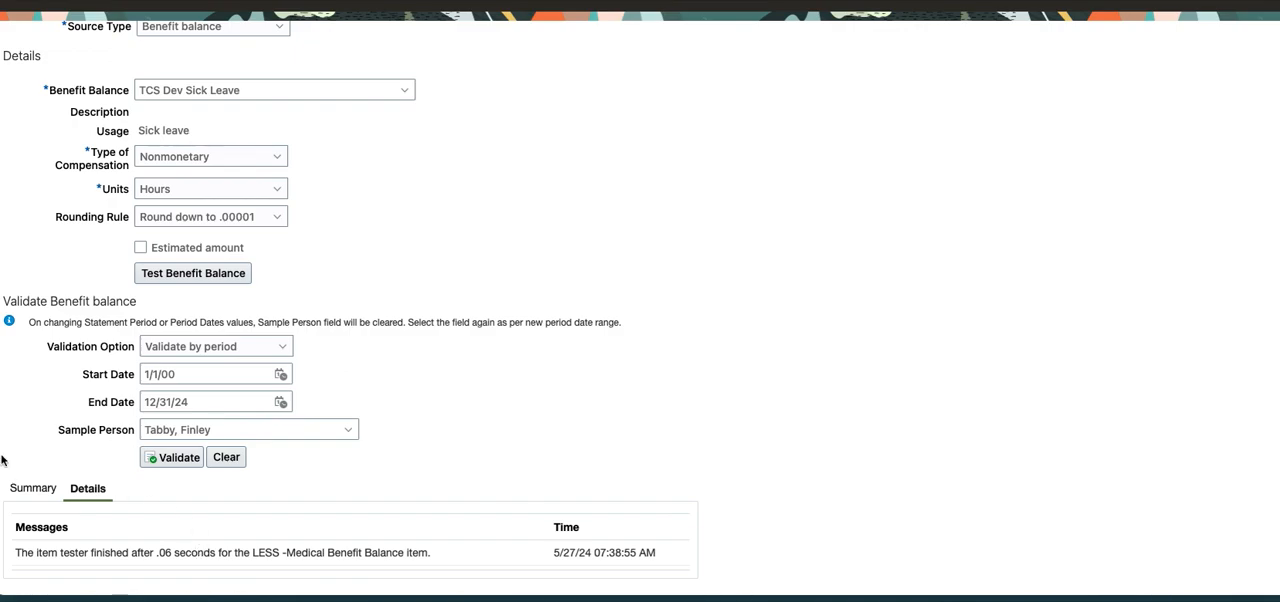
pyautogui.click(33, 488)
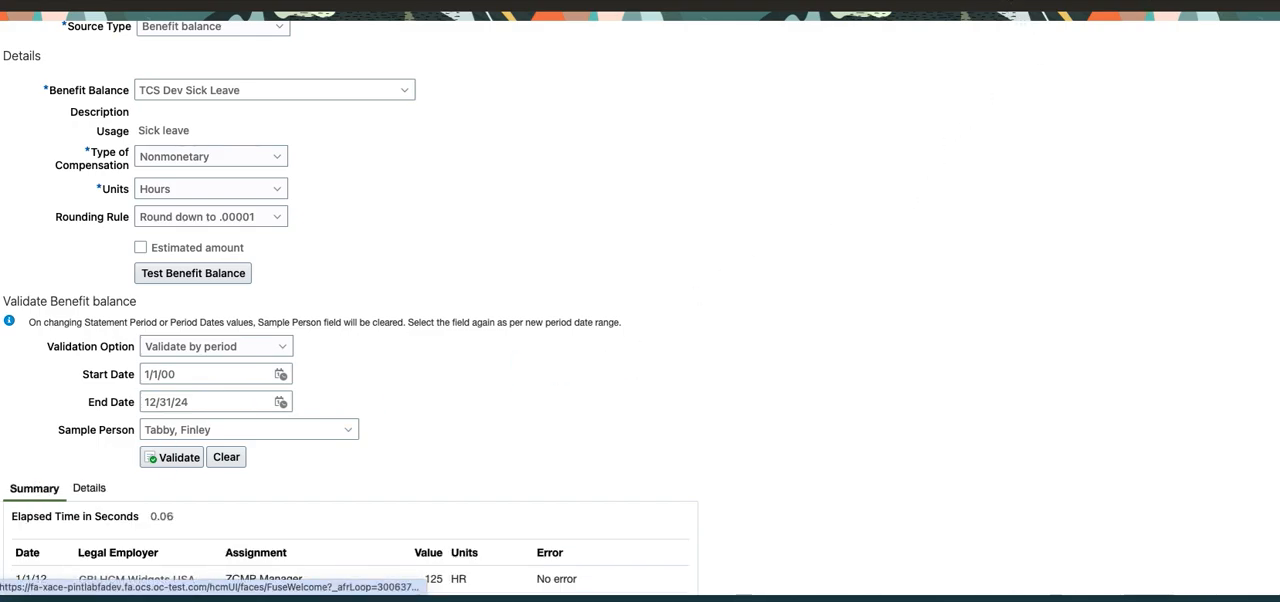
# Cancel out of the compensation item, leave Compensation Items, and open the Benefit Balances page.
pyautogui.click(1207, 5)
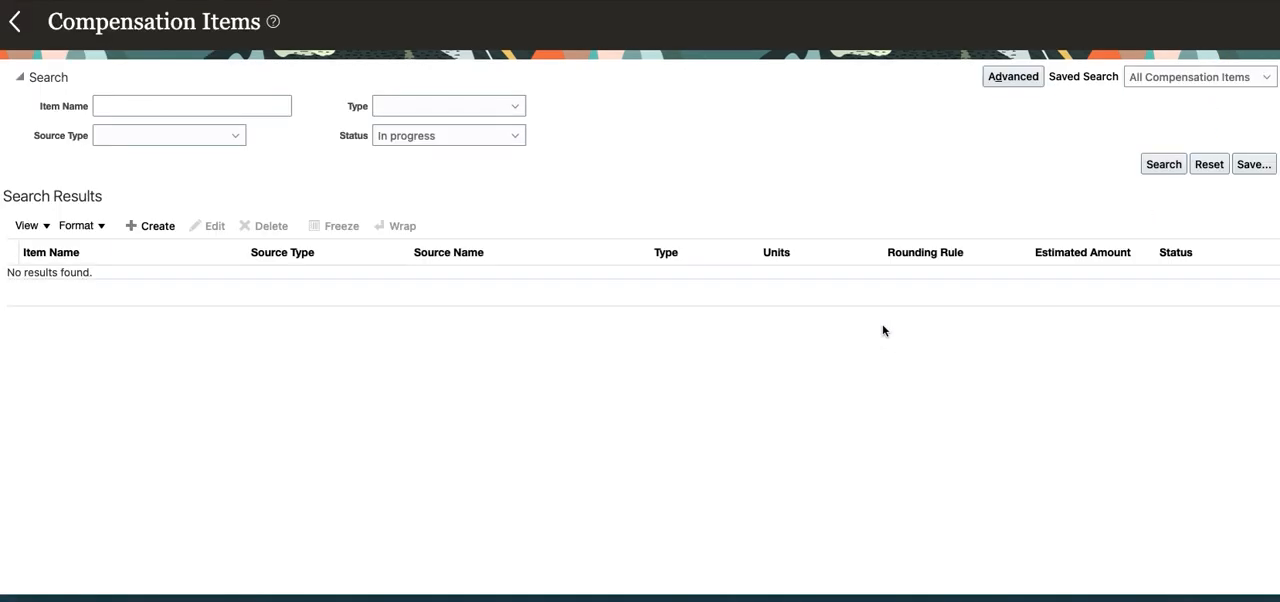
pyautogui.click(19, 25)
pyautogui.scroll(-15, 460, 367)
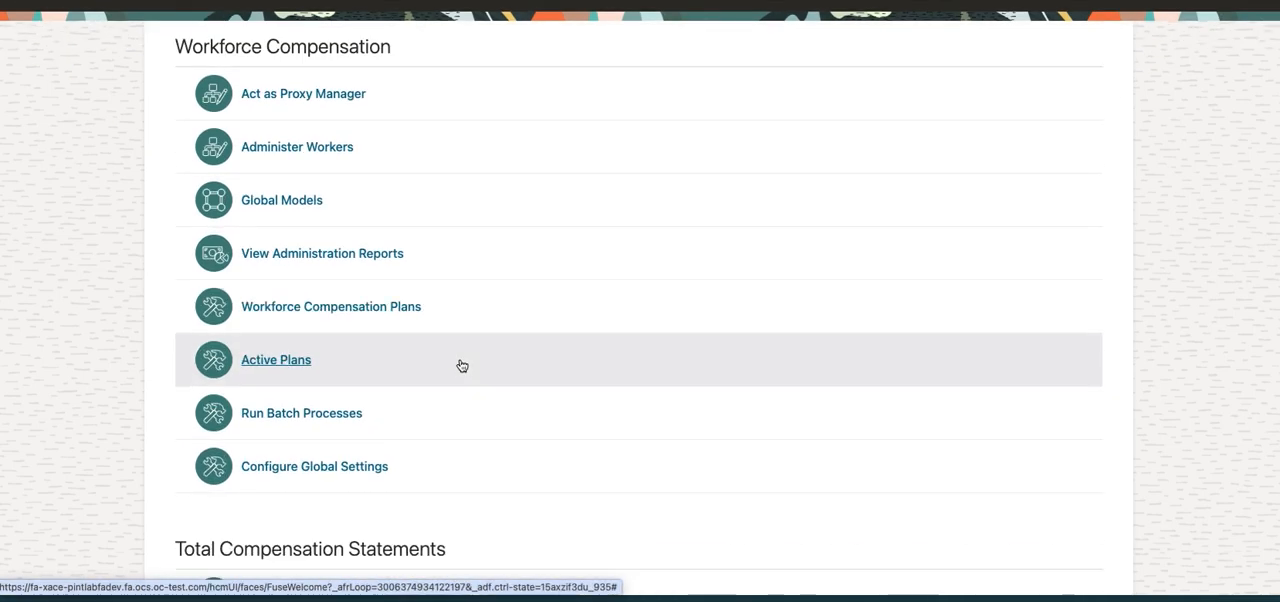
pyautogui.scroll(-20, 462, 366)
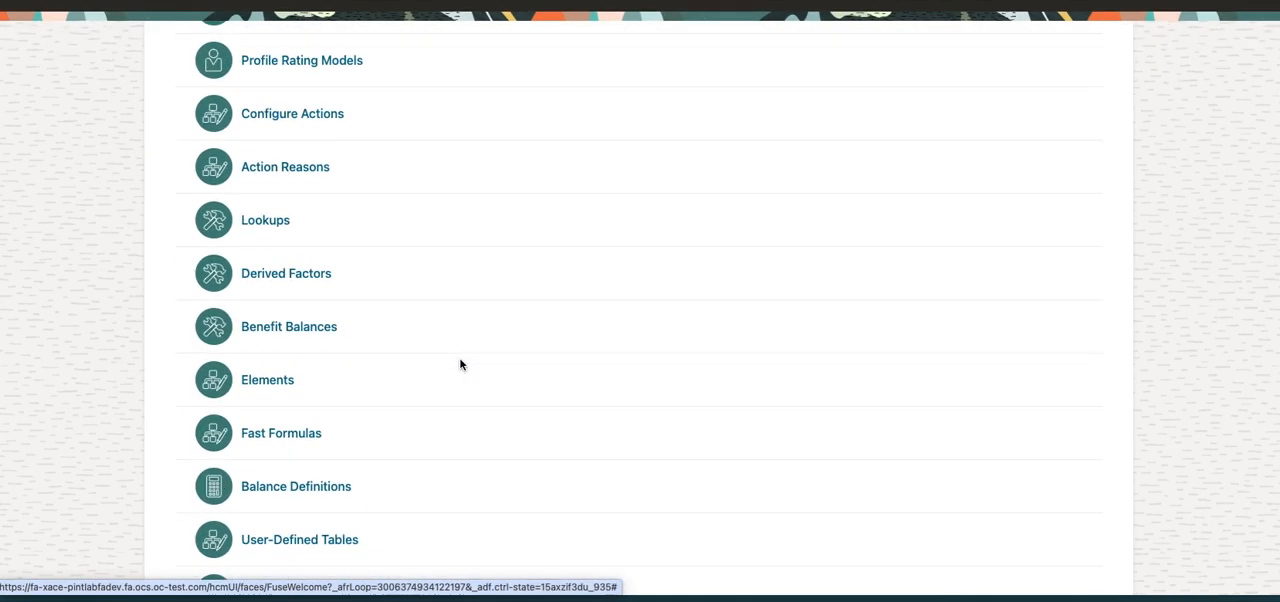
pyautogui.scroll(-3, 460, 364)
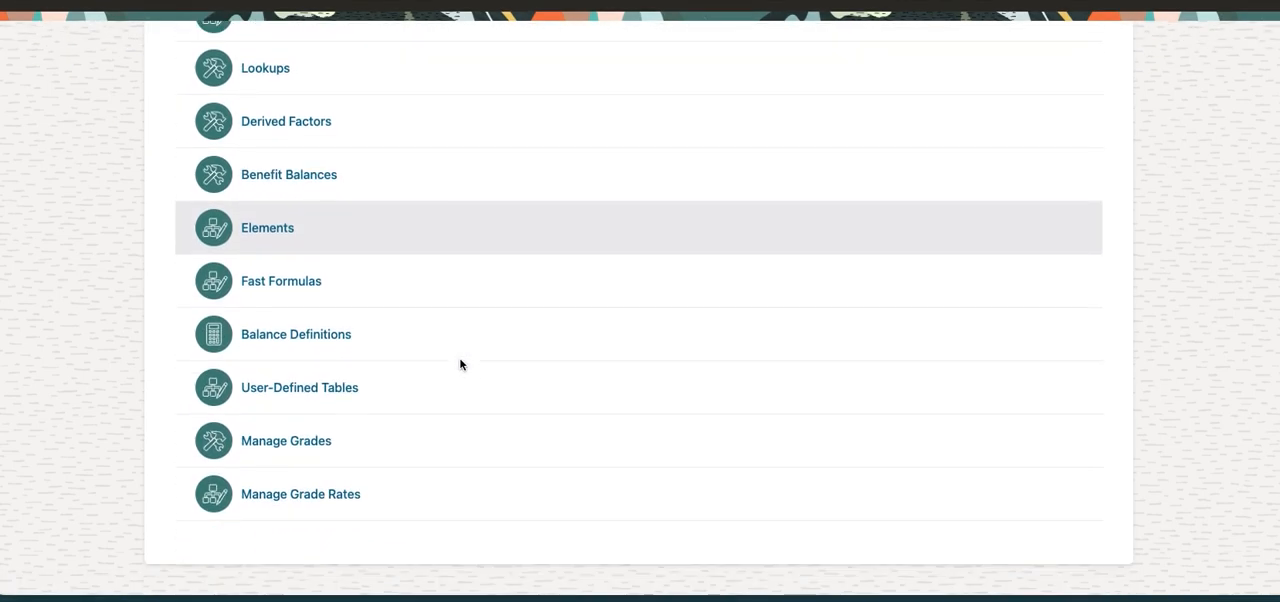
pyautogui.scroll(3, 460, 364)
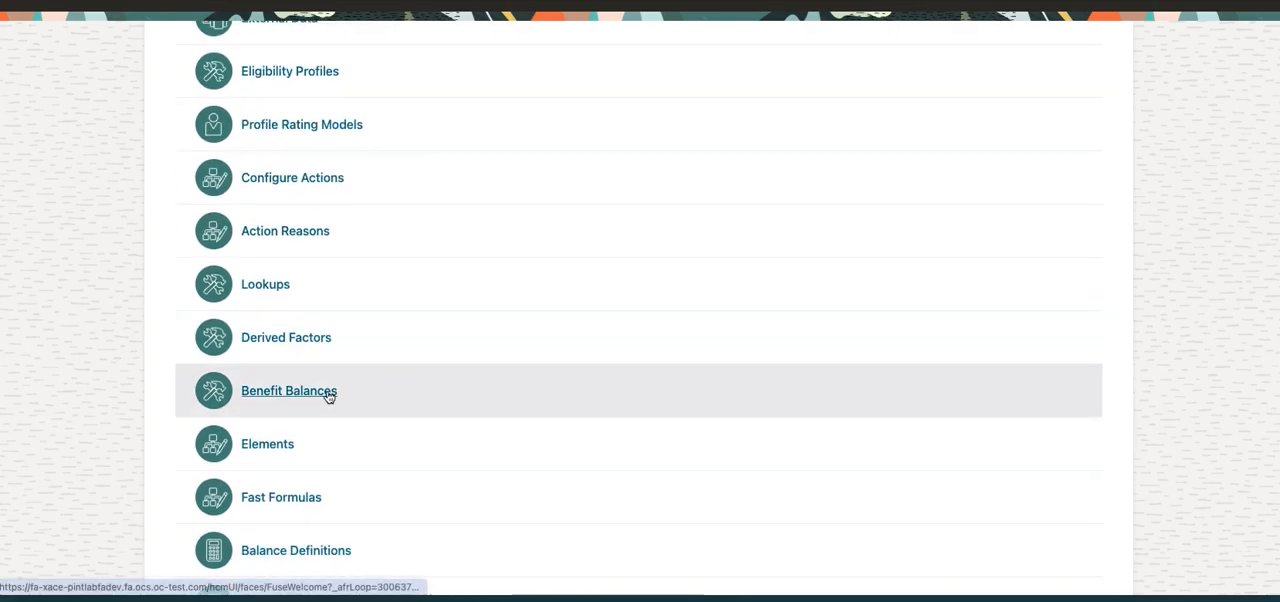
pyautogui.click(330, 394)
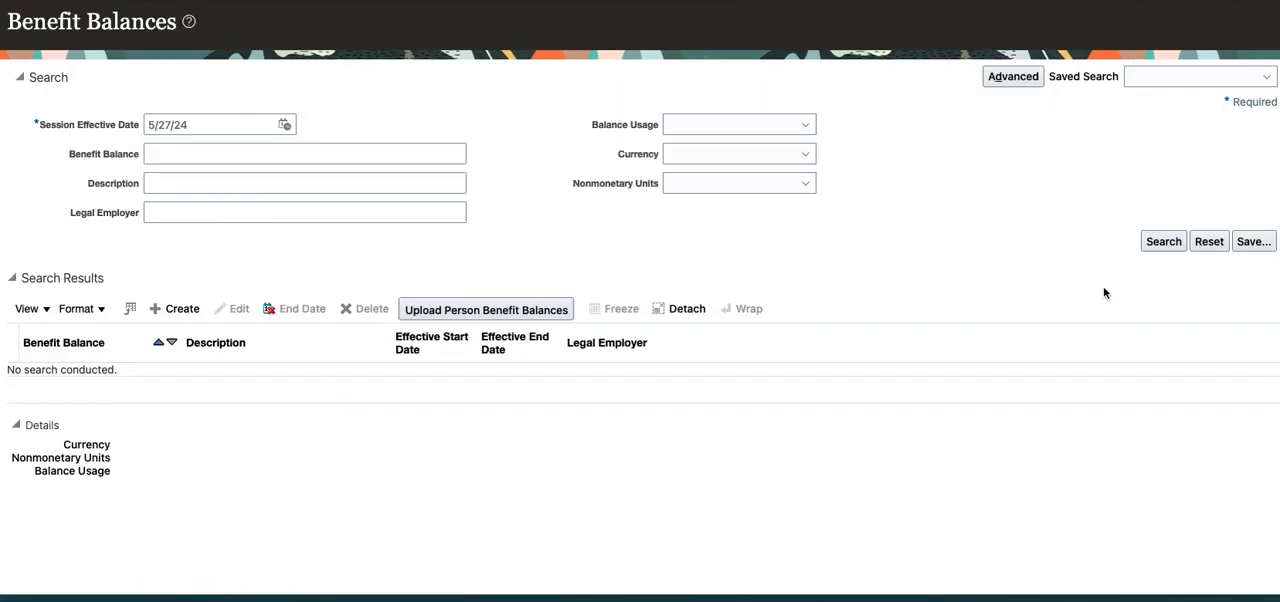
# List the benefit balances and narrow the search to those matching "TCS".
pyautogui.click(1152, 241)
pyautogui.click(265, 152)
pyautogui.write('TCS')
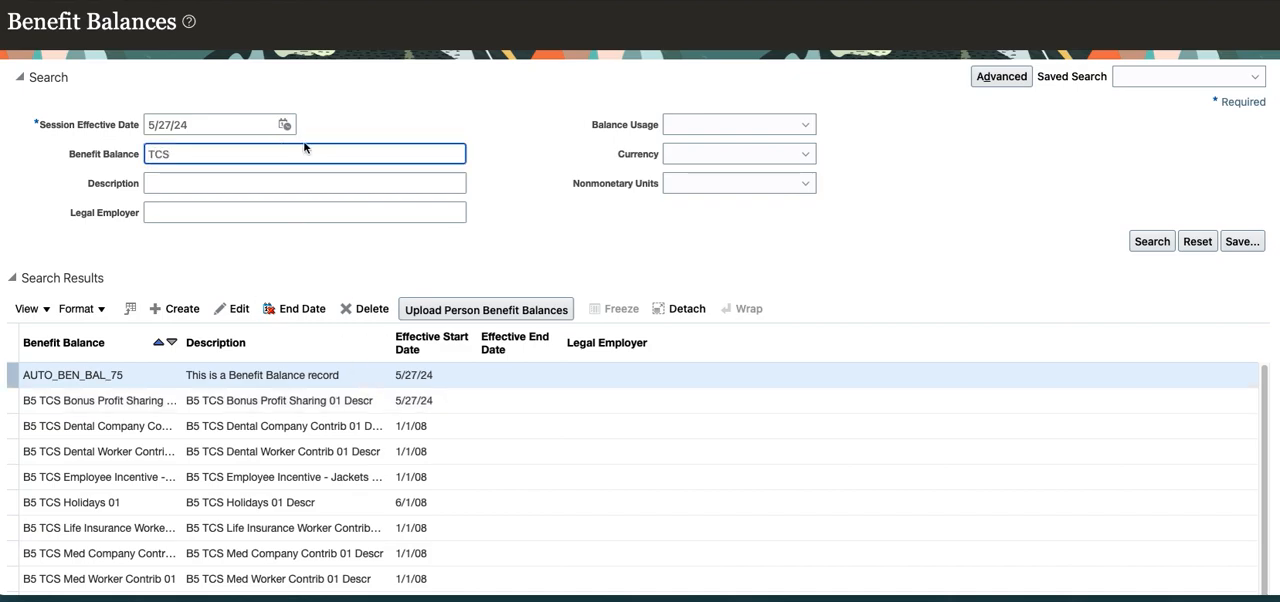
pyautogui.press('Return')
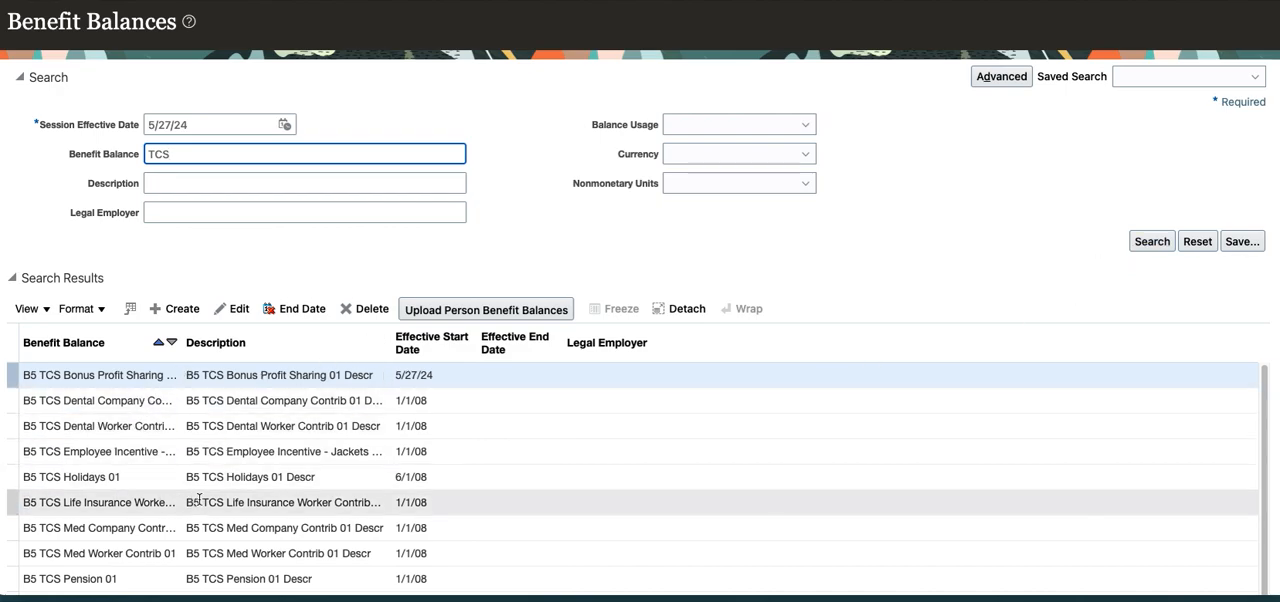
# Look through the listed benefit balances and narrow the search to those matching "TCS%Sick".
pyautogui.scroll(-2, 203, 505)
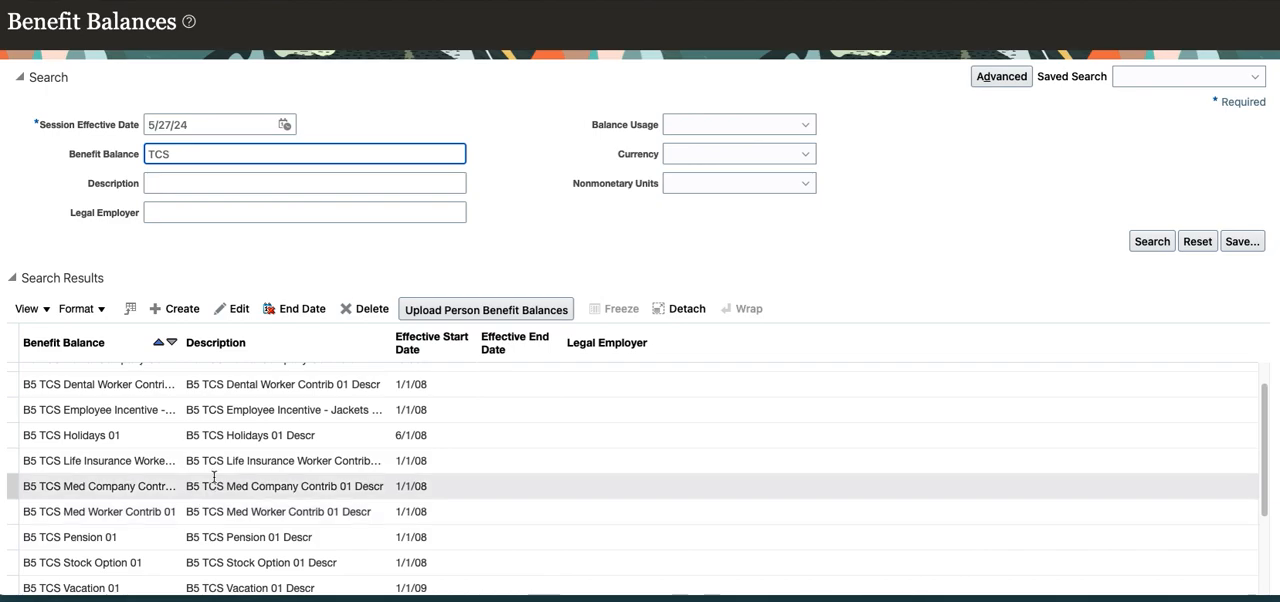
pyautogui.write('%Sick')
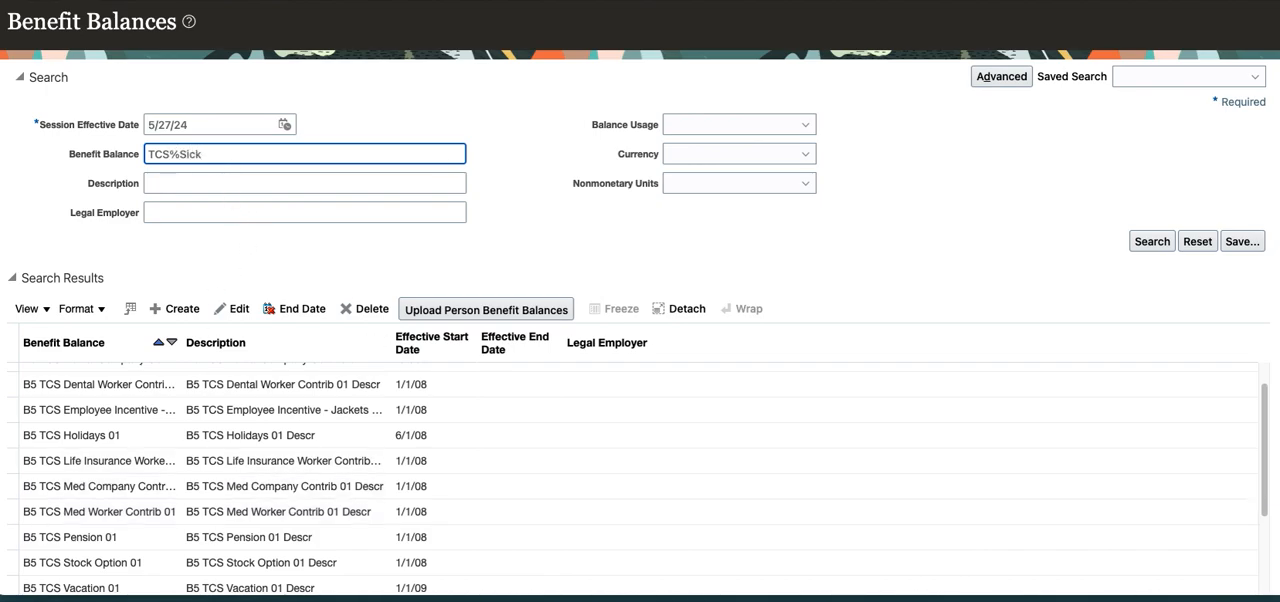
pyautogui.press('Return')
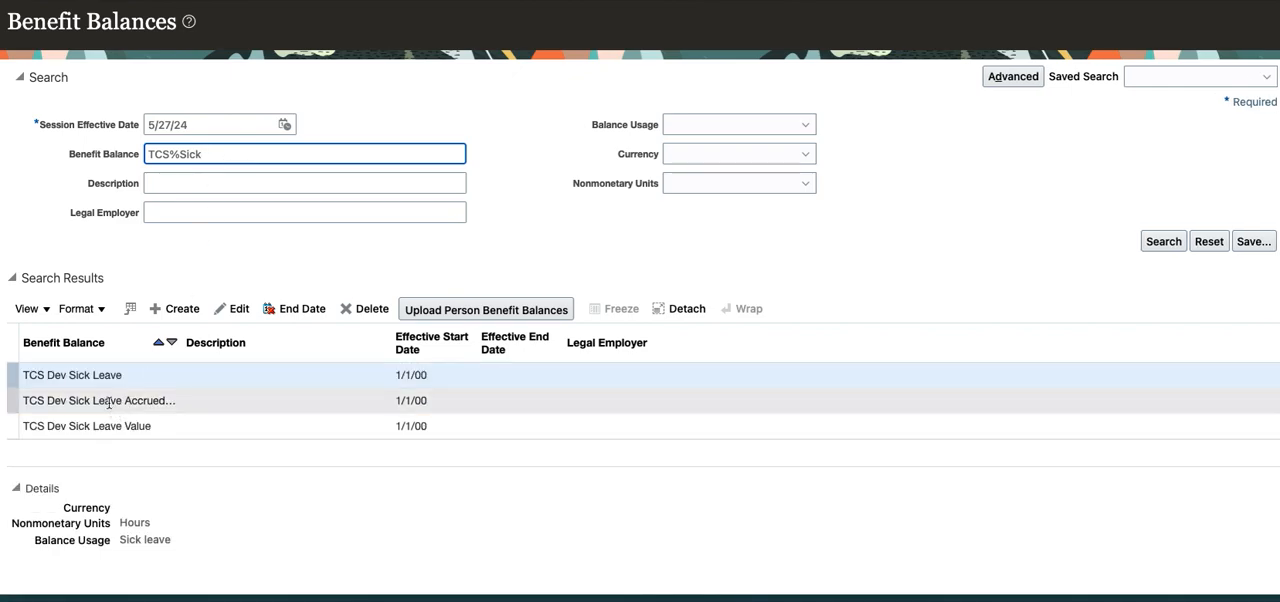
# Open the TCS Dev Sick Leave benefit balance for editing, review its units and balance usage, and cancel without changes.
pyautogui.click(50, 378)
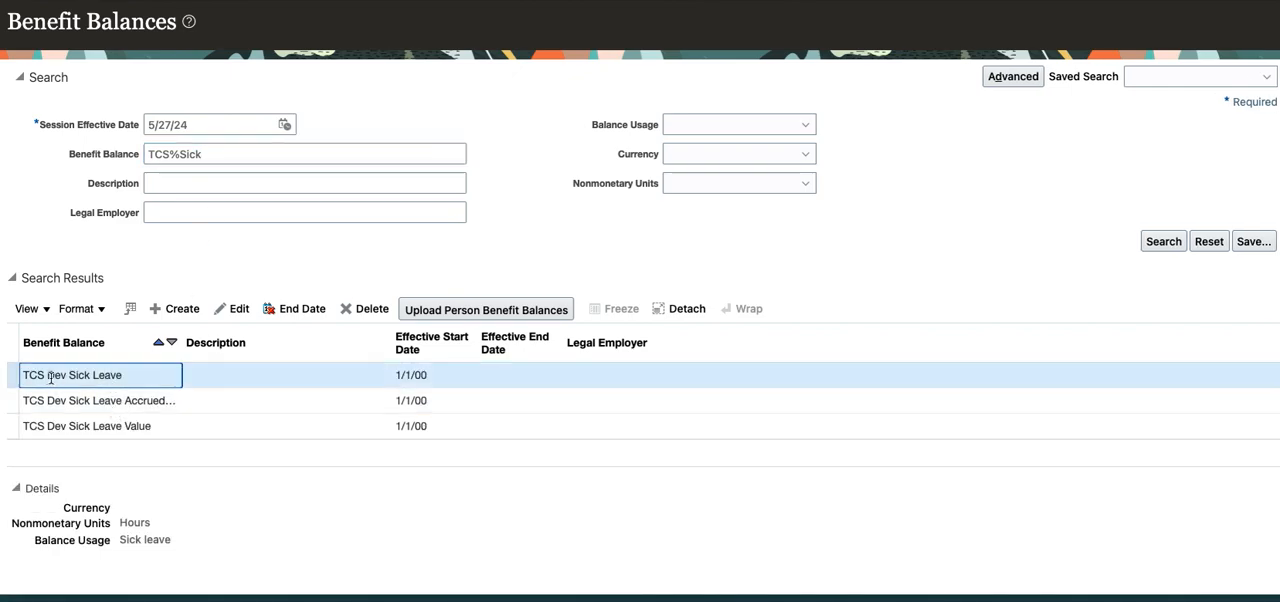
pyautogui.click(240, 311)
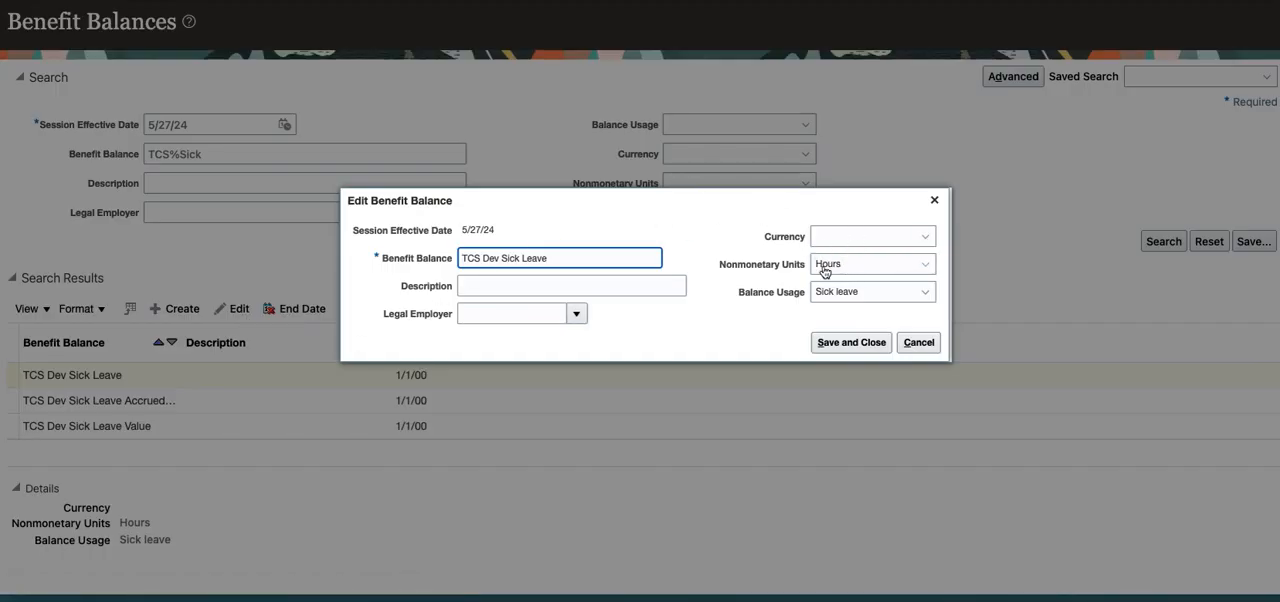
pyautogui.click(919, 345)
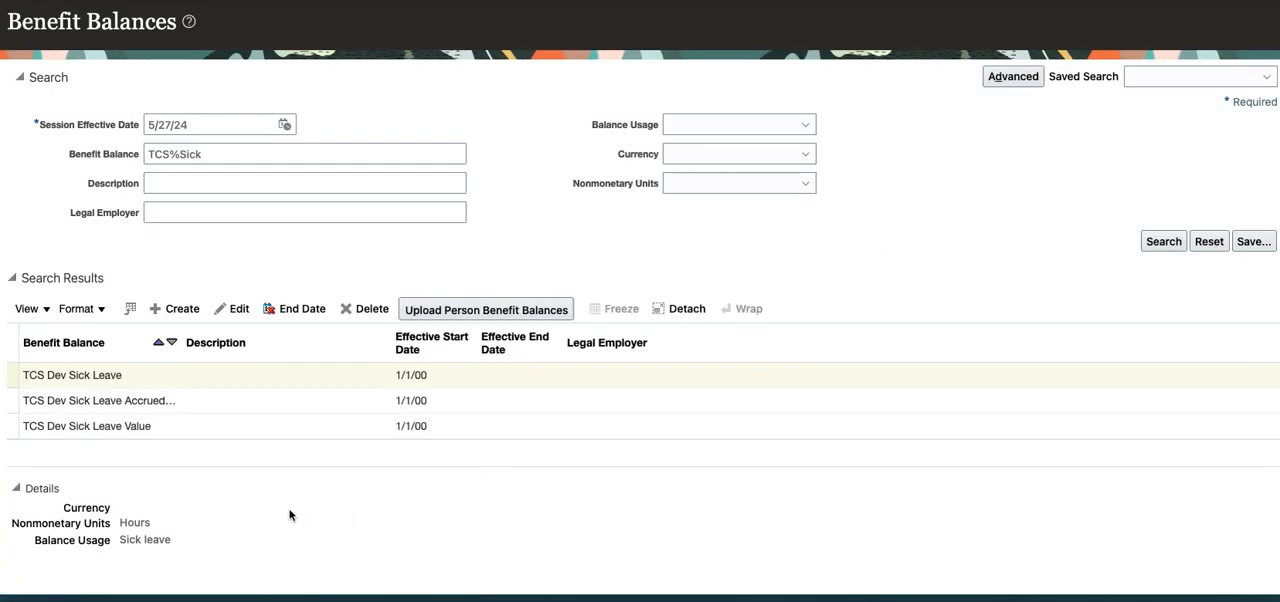
# Open the TCS Dev Sick Leave Value benefit balance for editing to review its currency, nonmonetary units and balance usage.
pyautogui.click(108, 425)
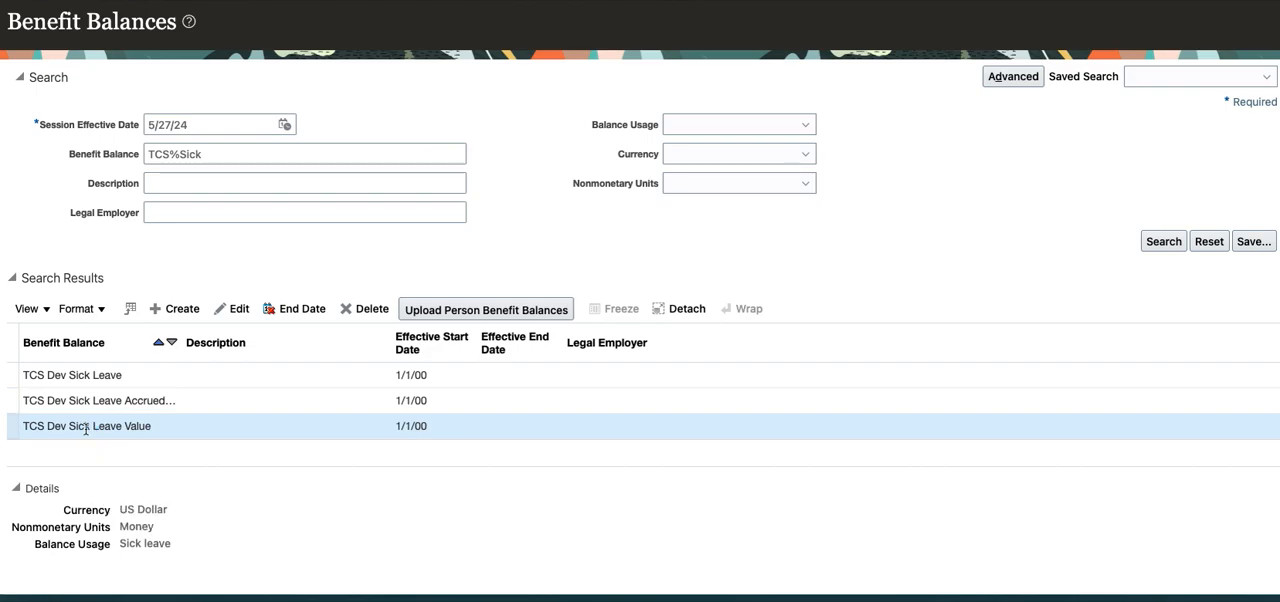
pyautogui.click(232, 309)
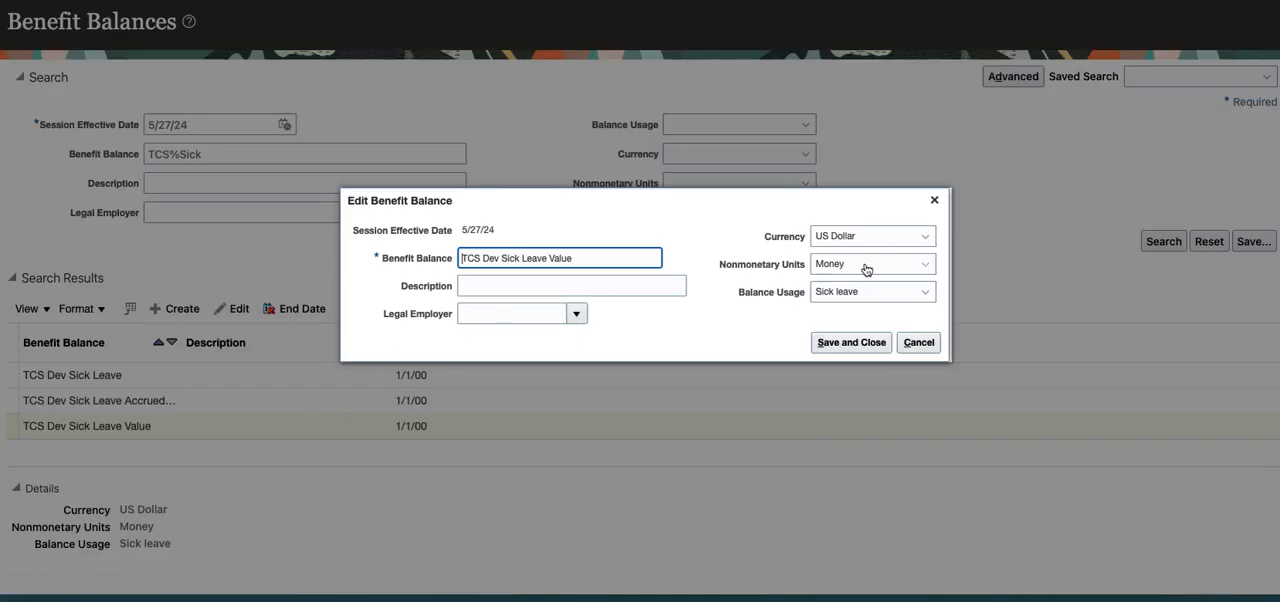